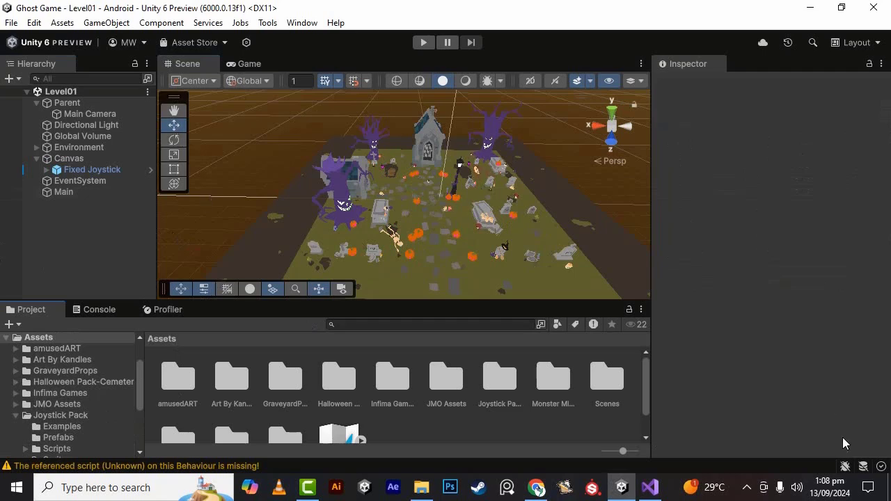
# Step: Delete the Global Volume object with the missing script from the Level01 scene
pyautogui.scroll(5, 497, 198)
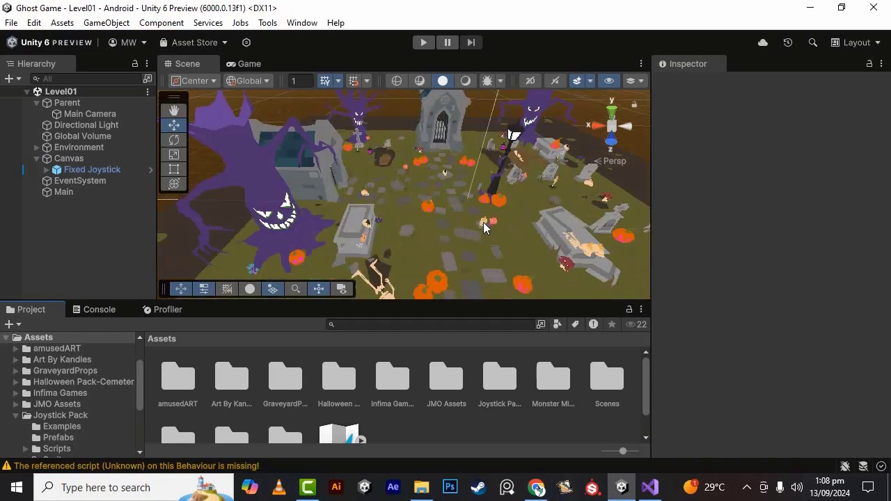
pyautogui.scroll(3, 484, 222)
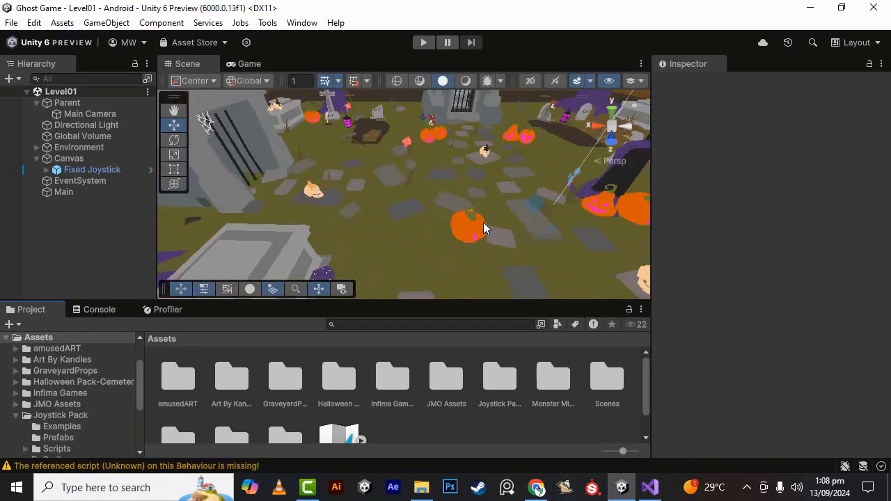
pyautogui.click(99, 138)
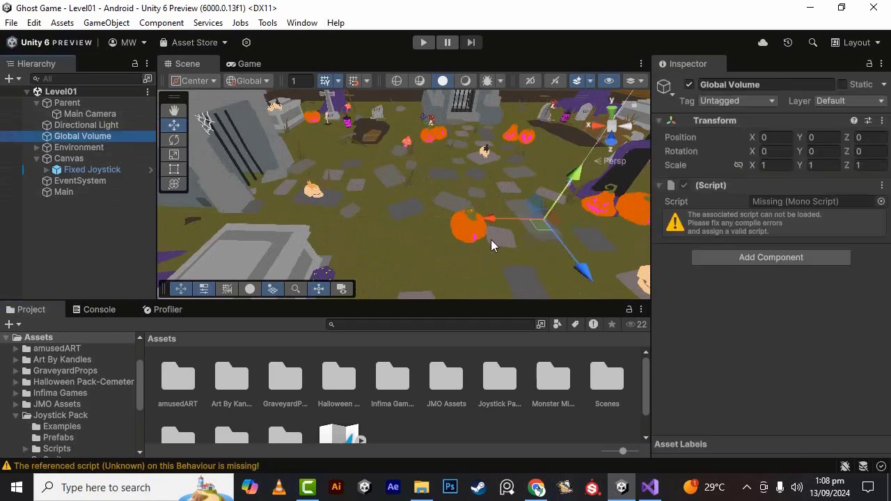
pyautogui.press('Delete')
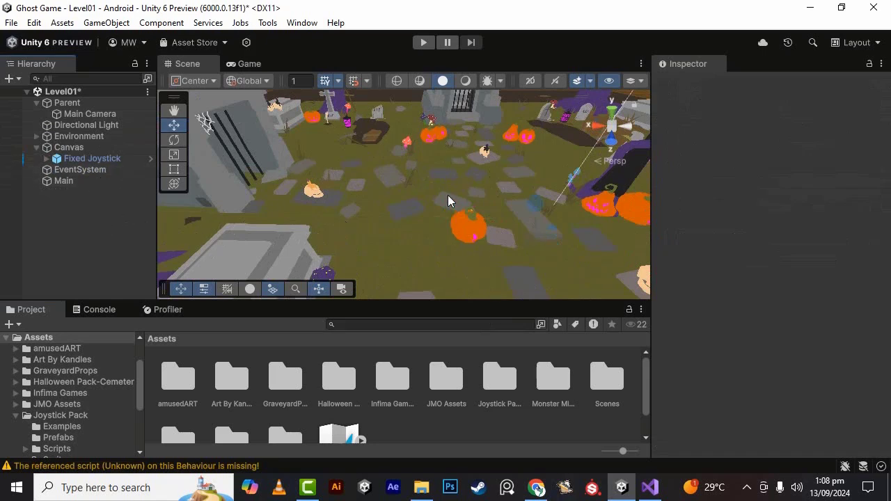
pyautogui.scroll(-6, 448, 197)
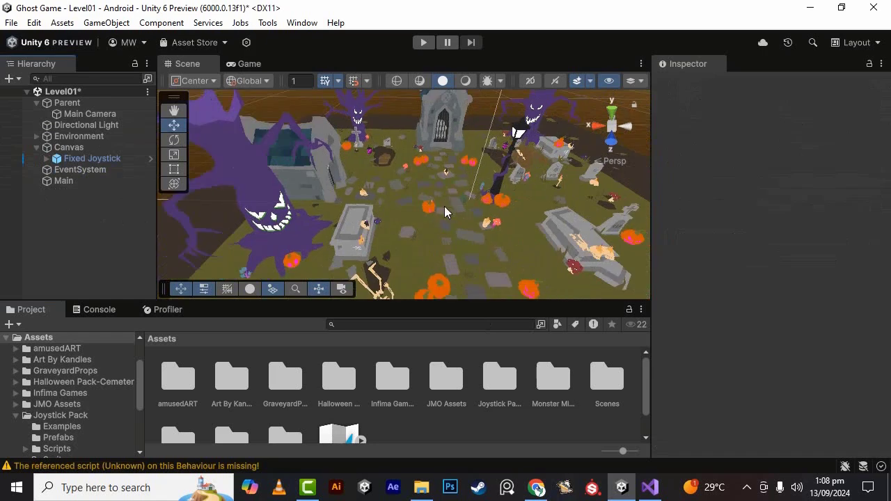
# Step: Try pure red (FF0000) as the Directional Light's color
pyautogui.click(88, 126)
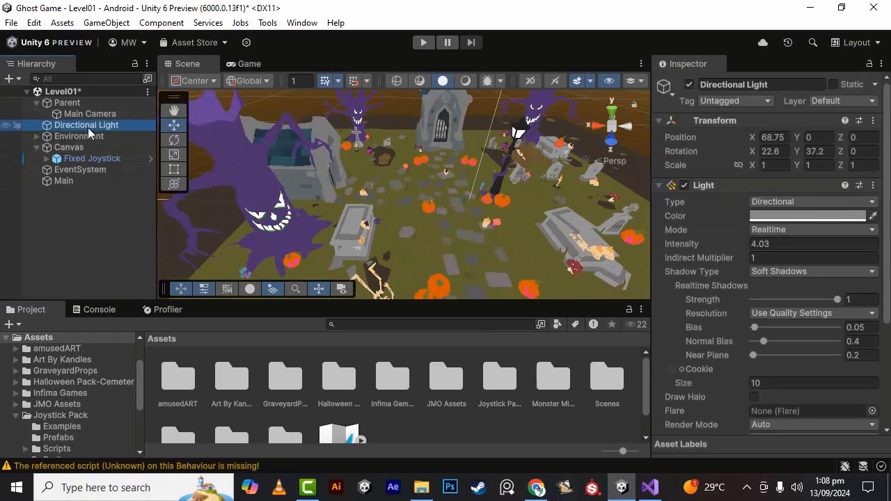
pyautogui.scroll(-8, 540, 230)
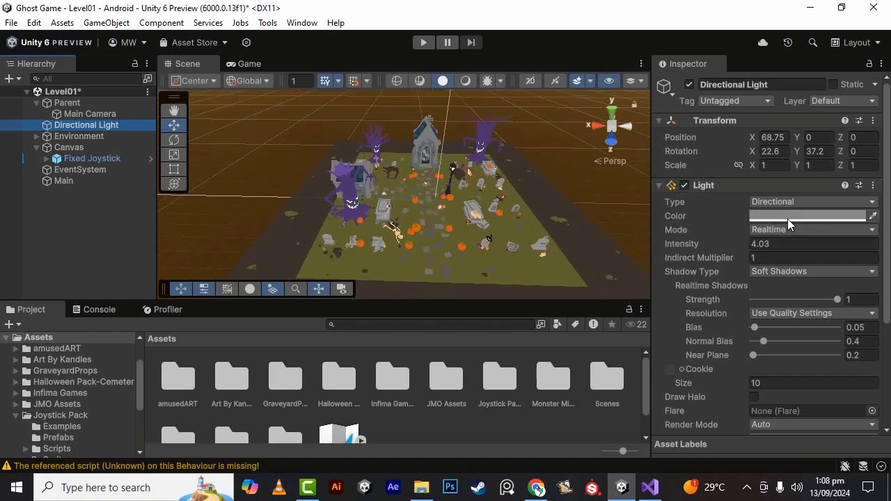
pyautogui.click(788, 218)
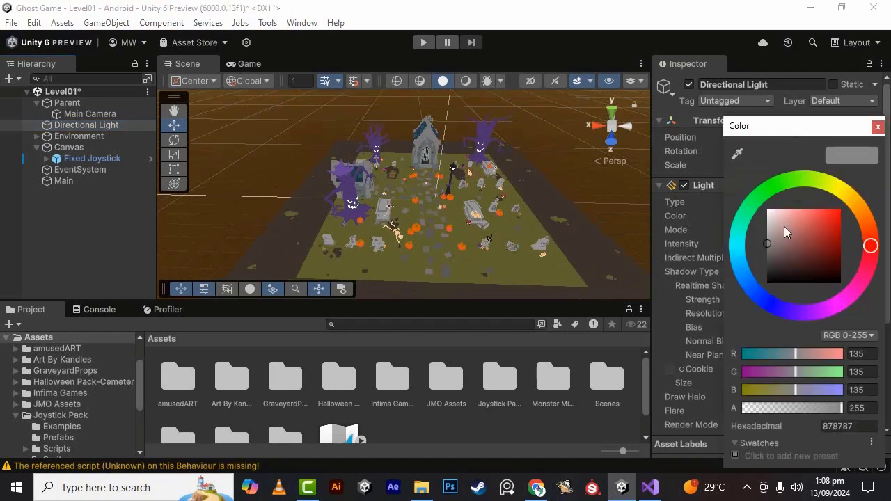
pyautogui.moveTo(786, 230)
pyautogui.mouseDown()
pyautogui.moveTo(846, 205)
pyautogui.moveTo(841, 242)
pyautogui.moveTo(762, 210)
pyautogui.moveTo(737, 223)
pyautogui.mouseUp()
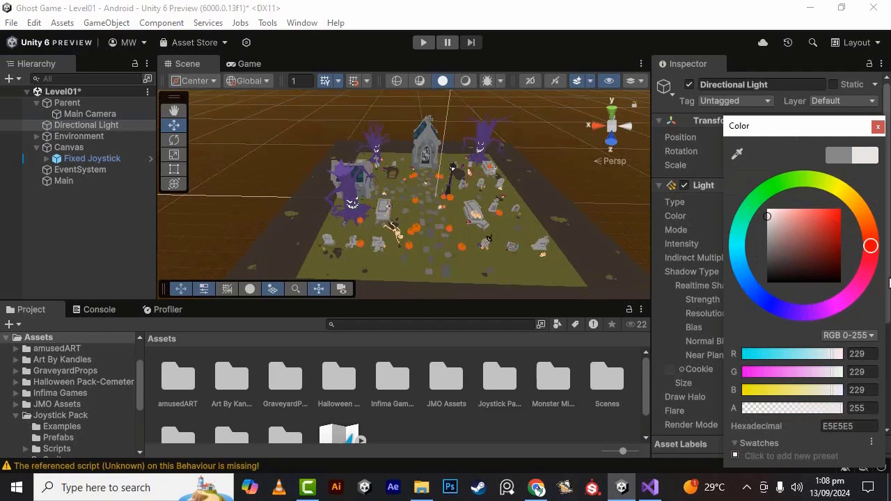
pyautogui.moveTo(827, 247); pyautogui.dragTo(842, 209)
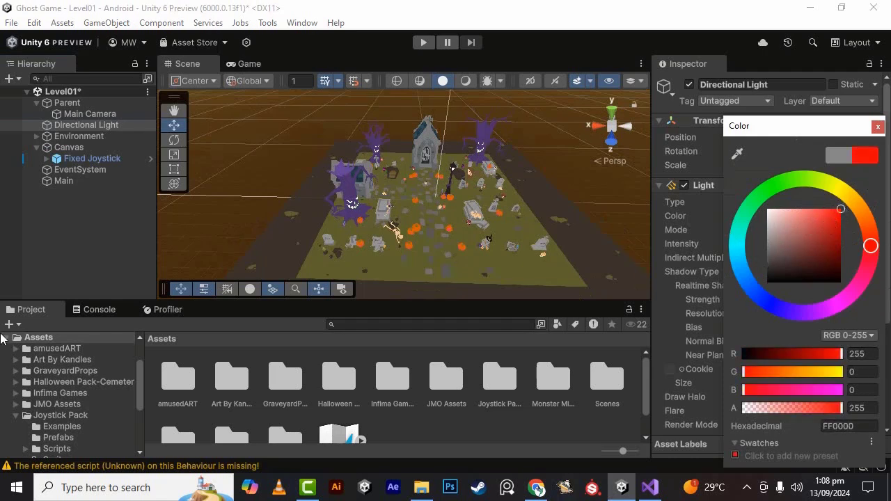
pyautogui.click(75, 238)
pyautogui.click(98, 125)
# Step: Move the Directional Light along the X axis to about 2.1, onto the graveyard
pyautogui.scroll(-5, 456, 220)
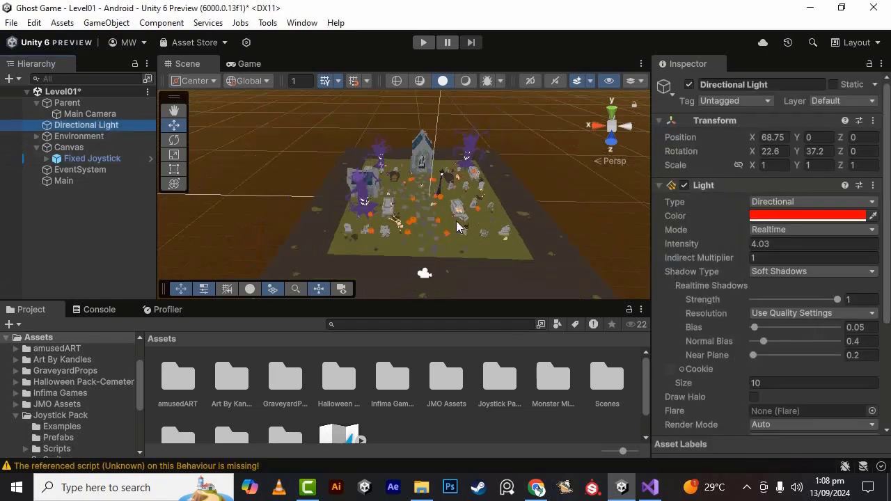
pyautogui.scroll(-3, 456, 221)
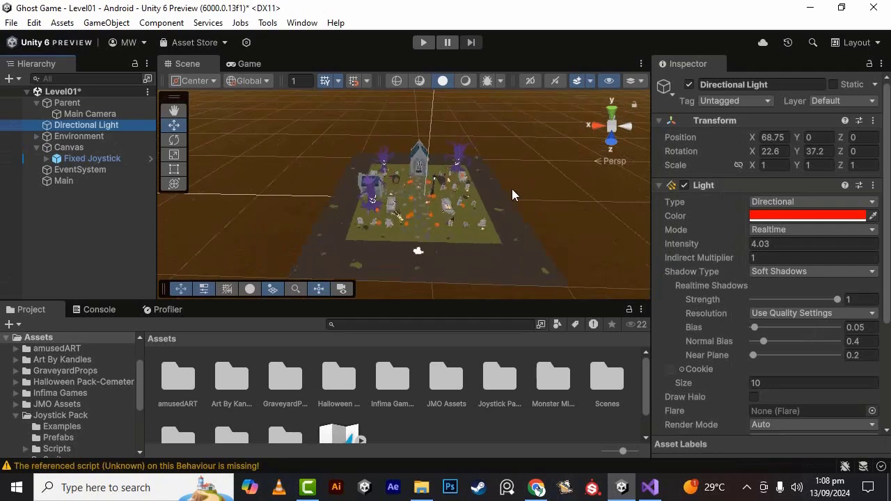
pyautogui.click(189, 69)
pyautogui.scroll(-2, 501, 254)
pyautogui.keyDown('alt'); pyautogui.moveTo(501, 254); pyautogui.dragTo(319, 194); pyautogui.keyUp('alt')
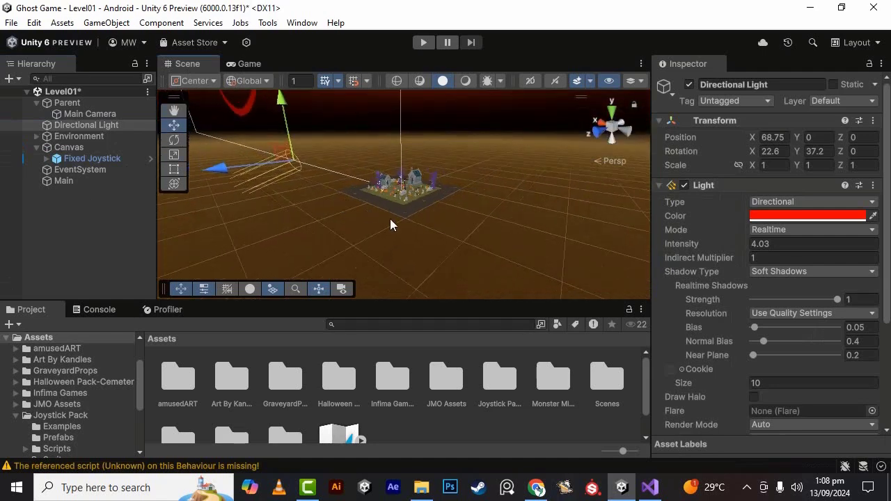
pyautogui.keyDown('alt'); pyautogui.moveTo(406, 214); pyautogui.dragTo(321, 208); pyautogui.keyUp('alt')
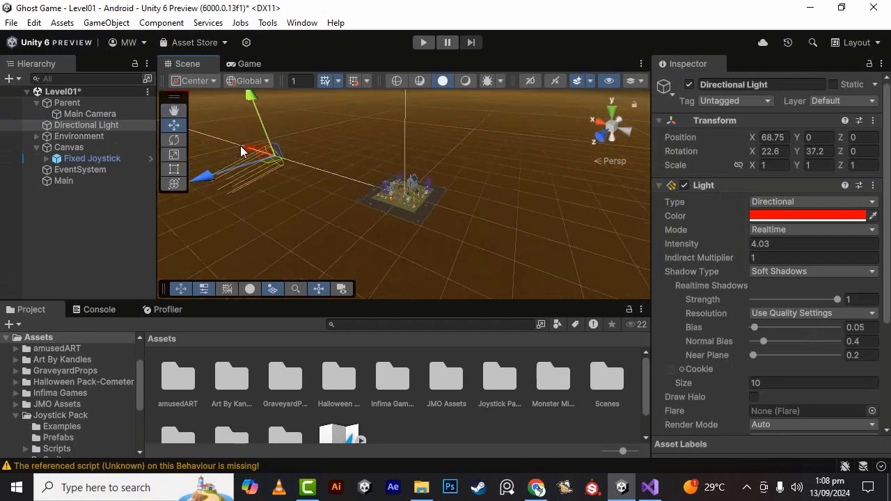
pyautogui.moveTo(241, 145); pyautogui.dragTo(376, 214)
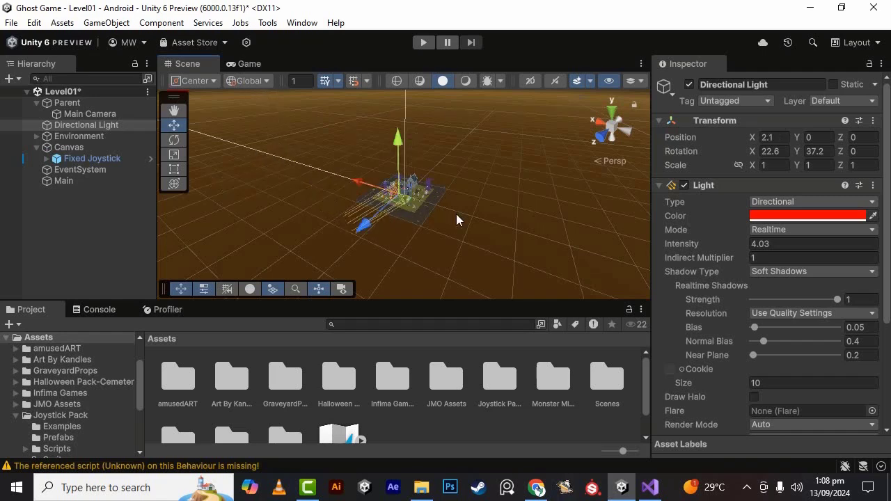
# Step: Set the Directional Light's color to dark gray, about 4B4B4B
pyautogui.keyDown('alt'); pyautogui.moveTo(457, 214); pyautogui.dragTo(225, 235); pyautogui.keyUp('alt')
pyautogui.scroll(10, 386, 203)
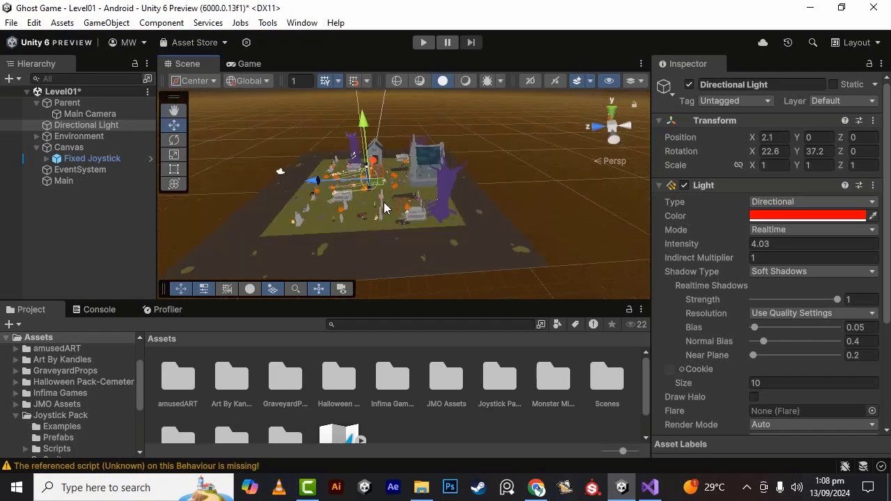
pyautogui.scroll(8, 382, 201)
pyautogui.keyDown('alt'); pyautogui.moveTo(381, 200); pyautogui.dragTo(601, 268); pyautogui.keyUp('alt')
pyautogui.keyDown('alt'); pyautogui.moveTo(443, 235); pyautogui.dragTo(554, 209); pyautogui.keyUp('alt')
pyautogui.click(784, 212)
pyautogui.moveTo(776, 225); pyautogui.dragTo(592, 262)
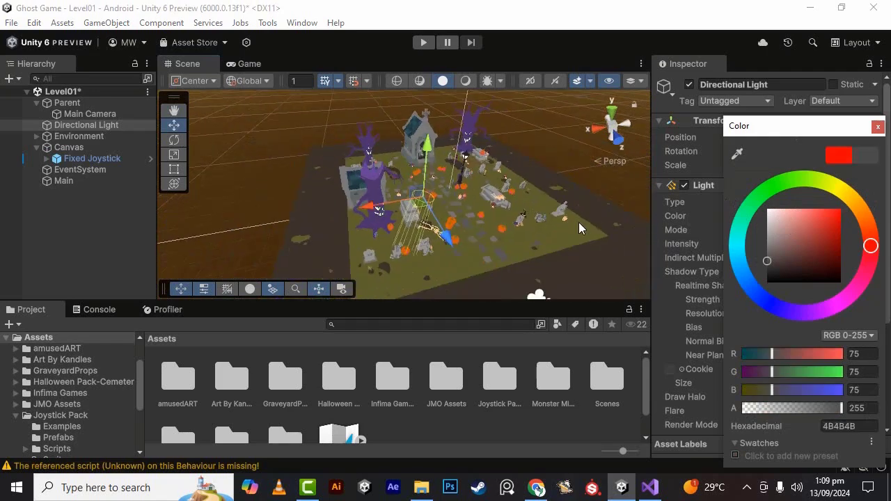
pyautogui.press('Escape')
# Step: Preview the level in the Game view and hide its rendering statistics overlay
pyautogui.click(249, 64)
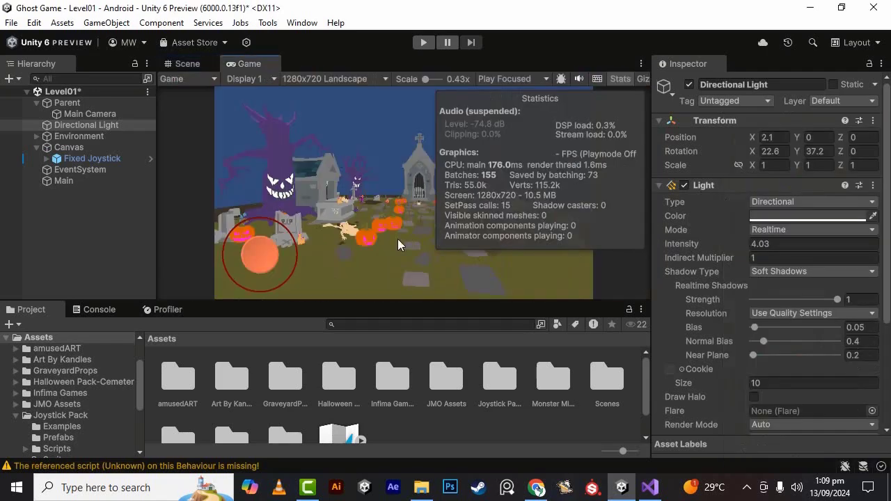
pyautogui.click(622, 78)
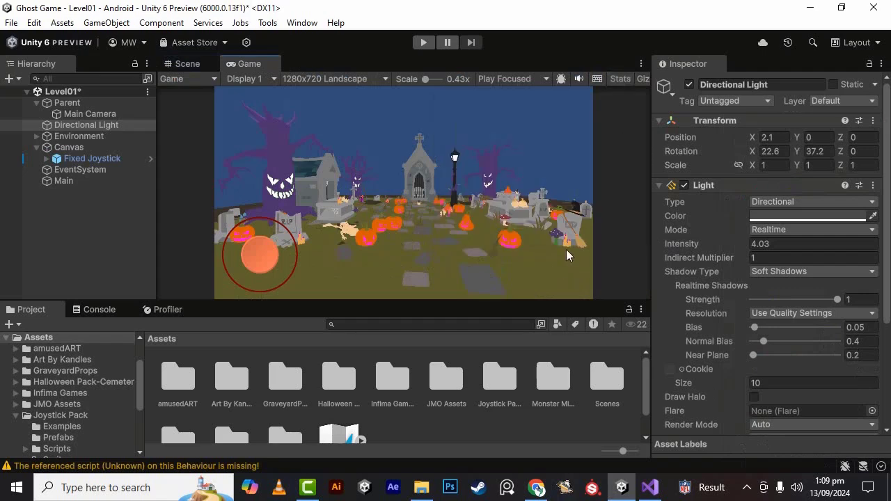
pyautogui.click(185, 64)
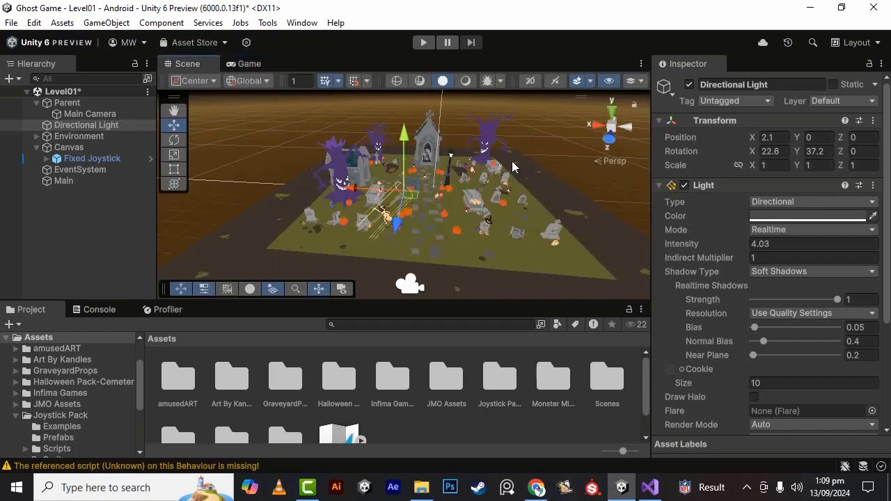
pyautogui.keyDown('alt'); pyautogui.moveTo(510, 200); pyautogui.dragTo(555, 165); pyautogui.keyUp('alt')
pyautogui.click(245, 65)
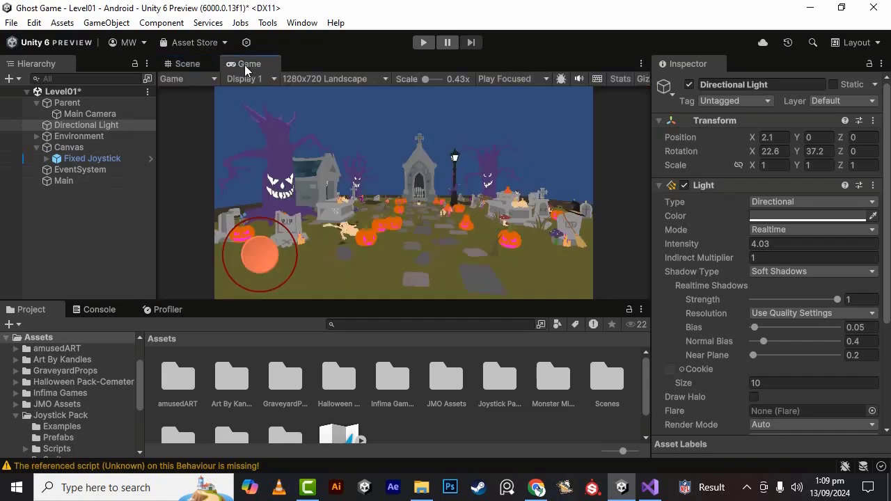
pyautogui.click(187, 64)
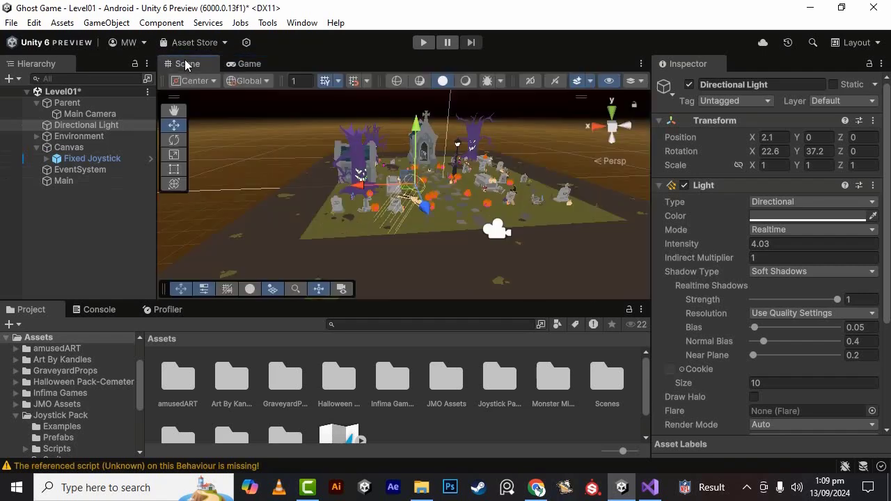
pyautogui.click(180, 114)
pyautogui.moveTo(466, 152); pyautogui.dragTo(467, 205)
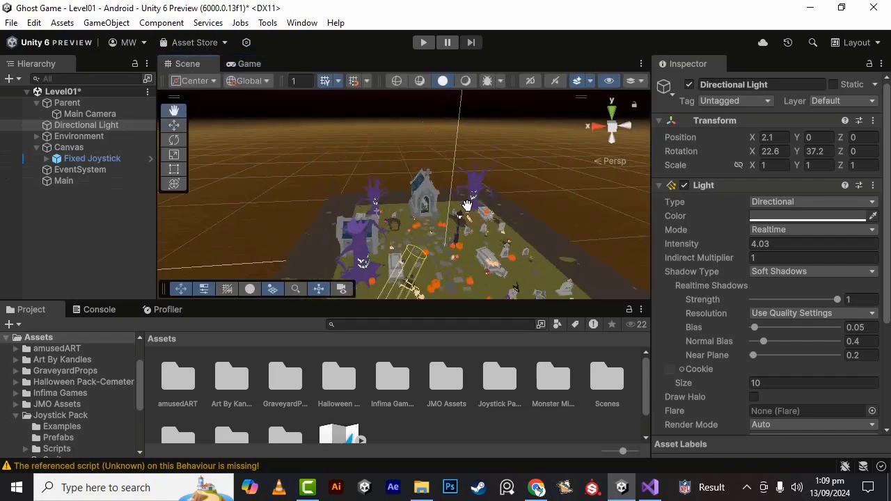
# Step: Preview the level on a phone by switching the Game view to Simulator mode
pyautogui.click(243, 63)
pyautogui.click(193, 79)
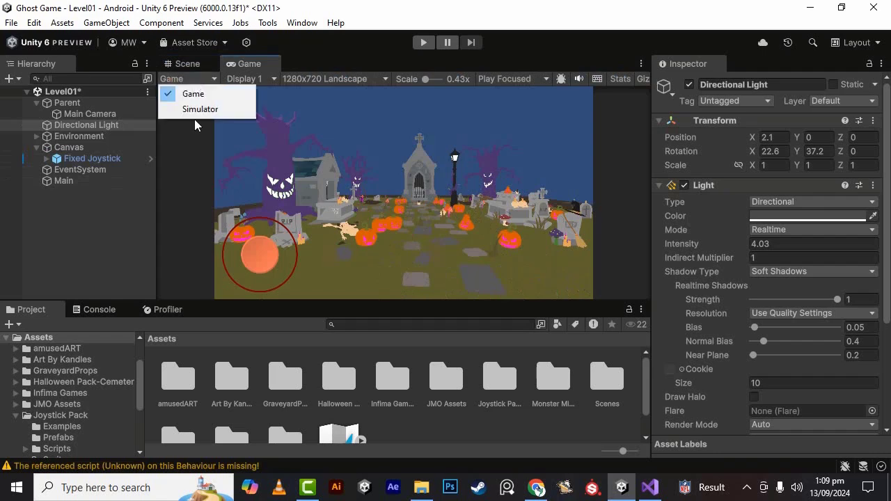
pyautogui.click(198, 110)
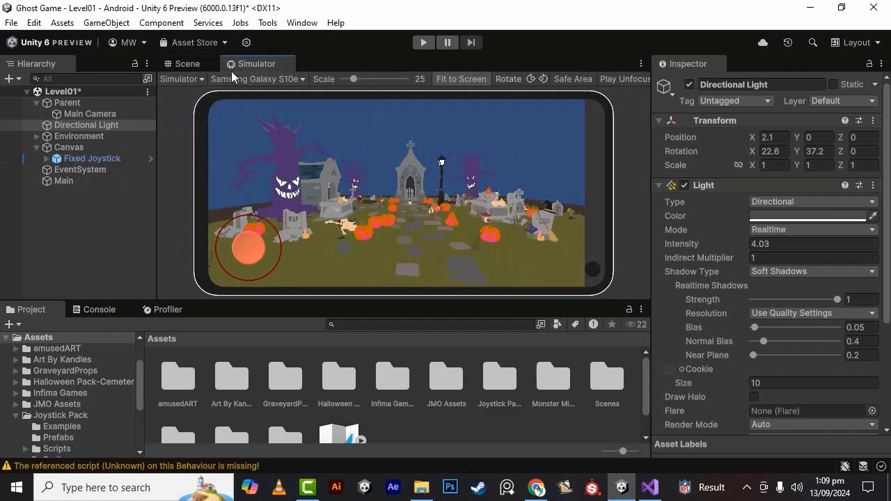
# Step: Set the Main Camera's Clear Flags to Skybox and deselect the camera
pyautogui.click(85, 113)
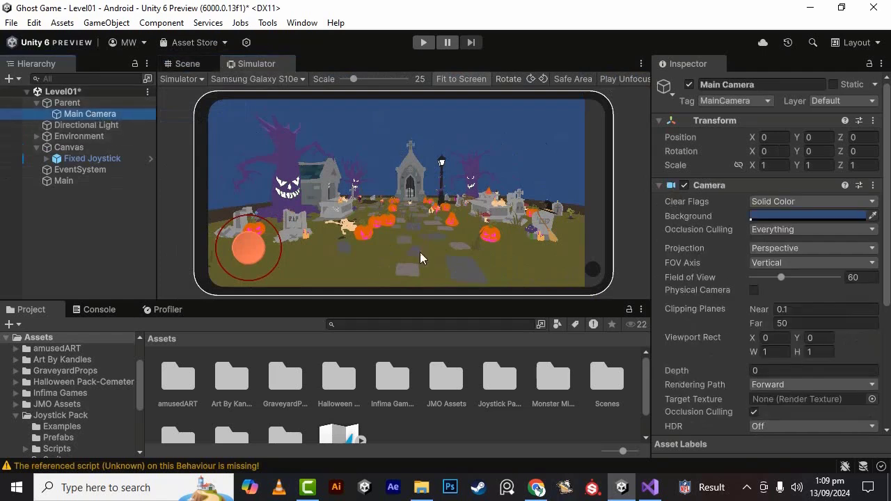
pyautogui.click(784, 202)
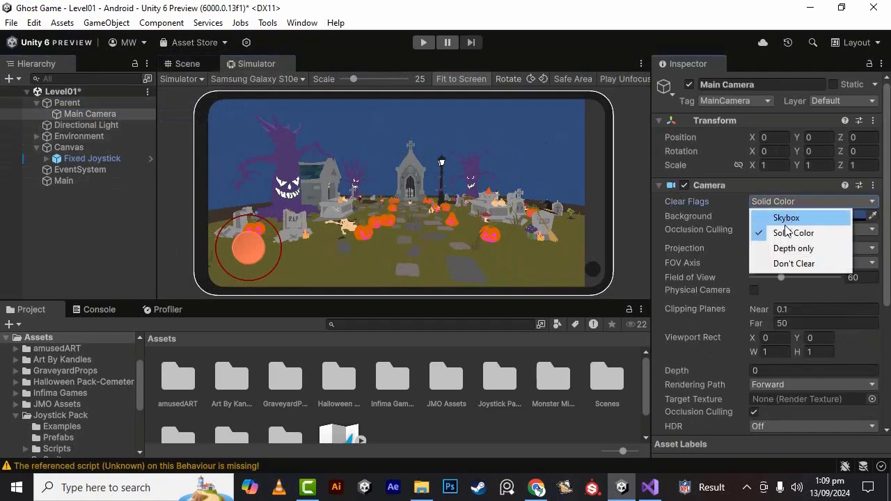
pyautogui.click(787, 219)
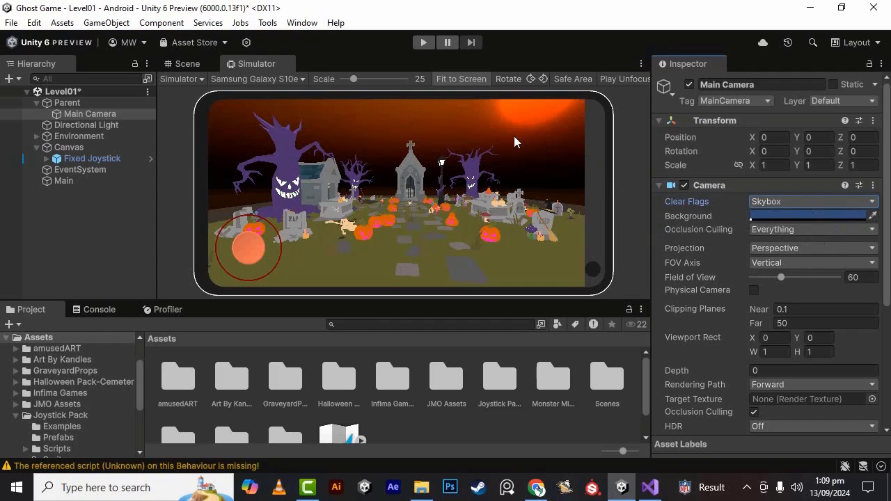
pyautogui.click(123, 239)
pyautogui.click(190, 63)
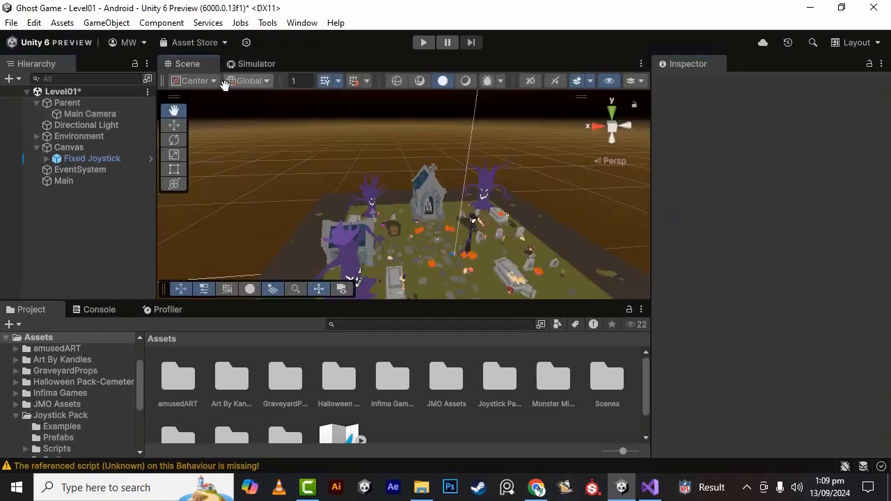
pyautogui.keyDown('alt'); pyautogui.moveTo(493, 168); pyautogui.dragTo(487, 144); pyautogui.keyUp('alt')
pyautogui.keyDown('alt'); pyautogui.moveTo(413, 169); pyautogui.dragTo(443, 303); pyautogui.keyUp('alt')
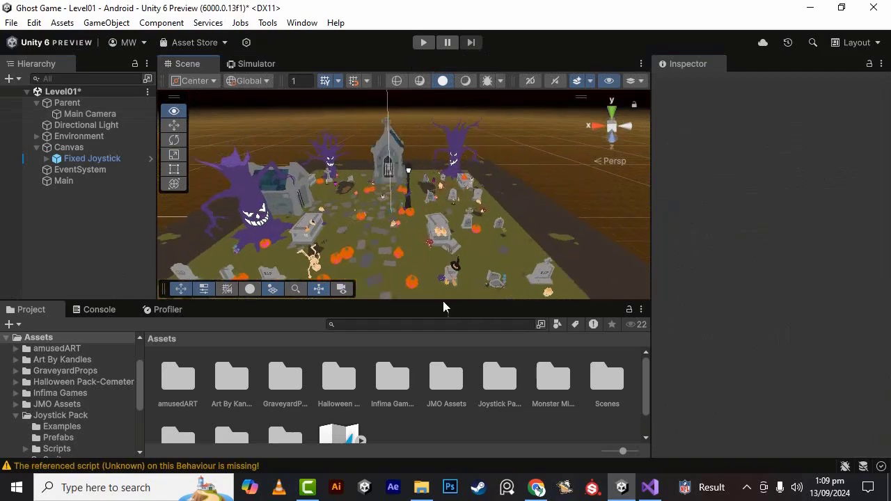
# Step: Switch to Visual Studio, comment out the Application.targetFrameRate = 60 line in Start() of Main.cs, and save the script
pyautogui.click(649, 487)
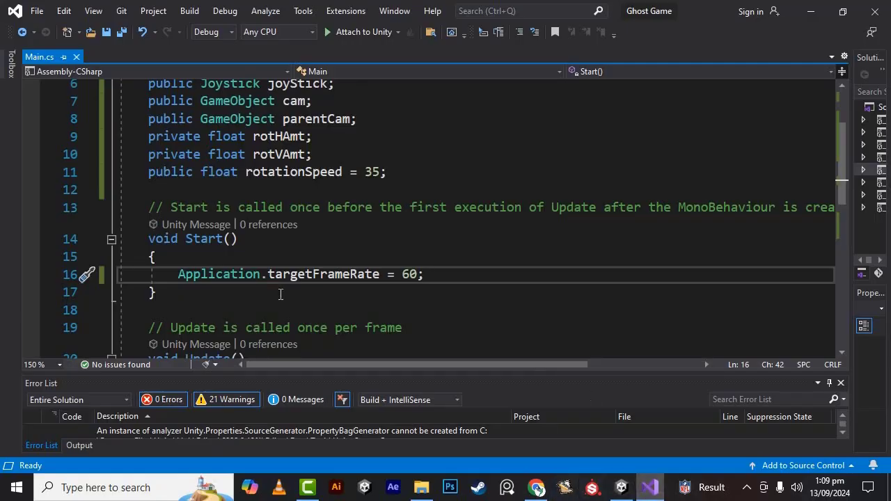
pyautogui.press('Home')
pyautogui.hotkey('ctrl', 'k')
pyautogui.hotkey('ctrl', 'c')
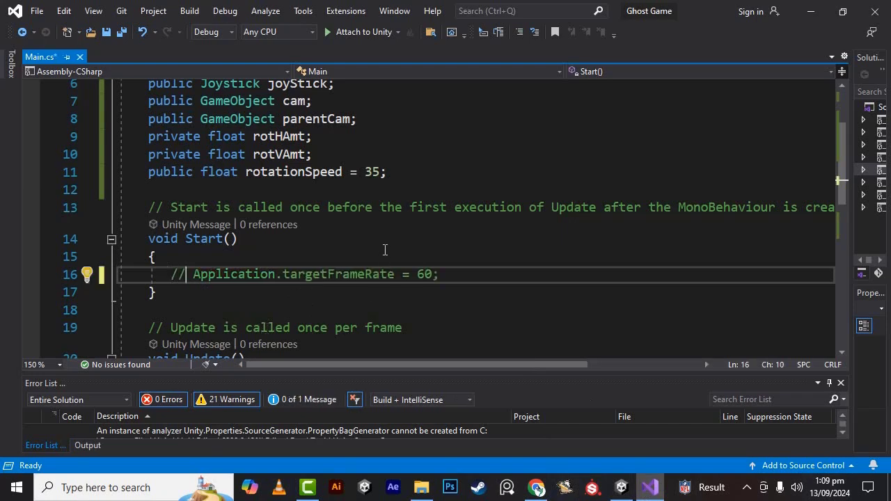
pyautogui.hotkey('ctrl', 's')
# Step: Return to Unity and change the Simulator preview back to the Game view
pyautogui.click(622, 488)
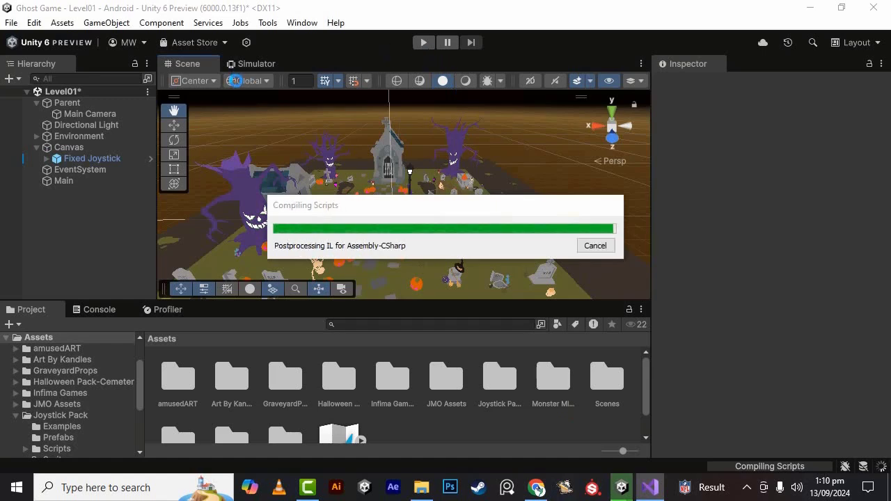
pyautogui.click(249, 65)
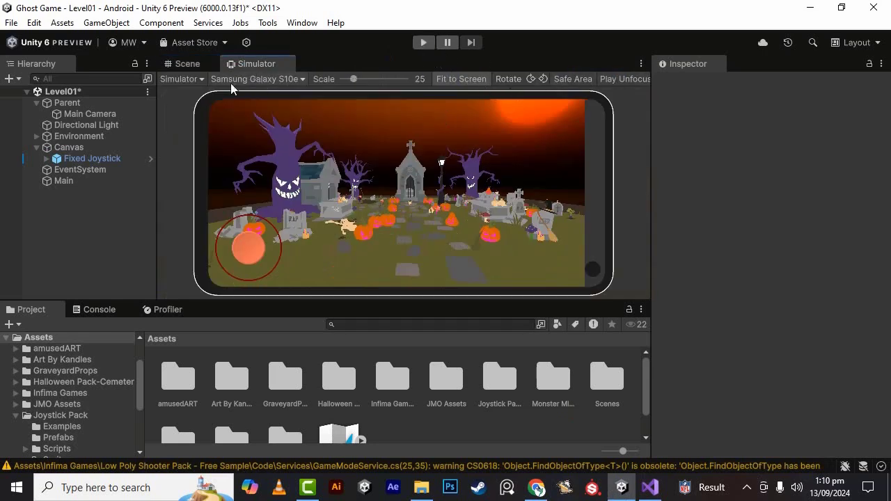
pyautogui.click(192, 79)
pyautogui.click(195, 95)
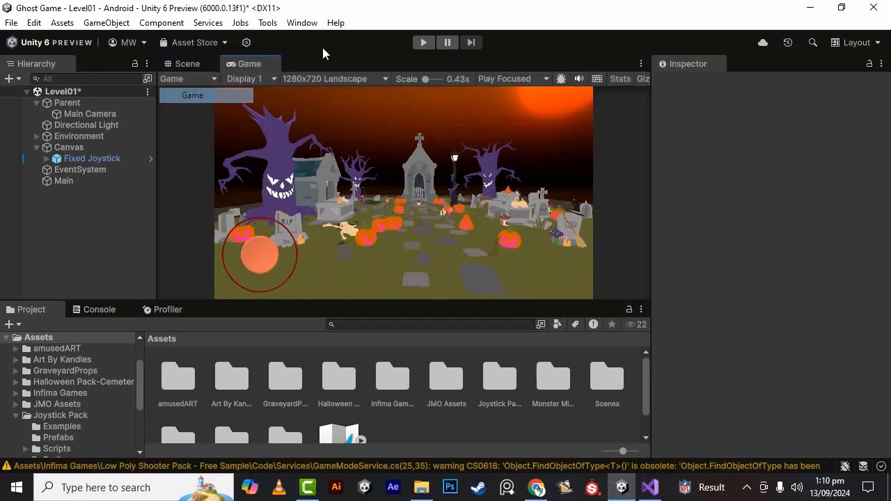
# Step: Run the level briefly with the Game view statistics shown to check the frame rate, and hide the statistics
pyautogui.click(620, 80)
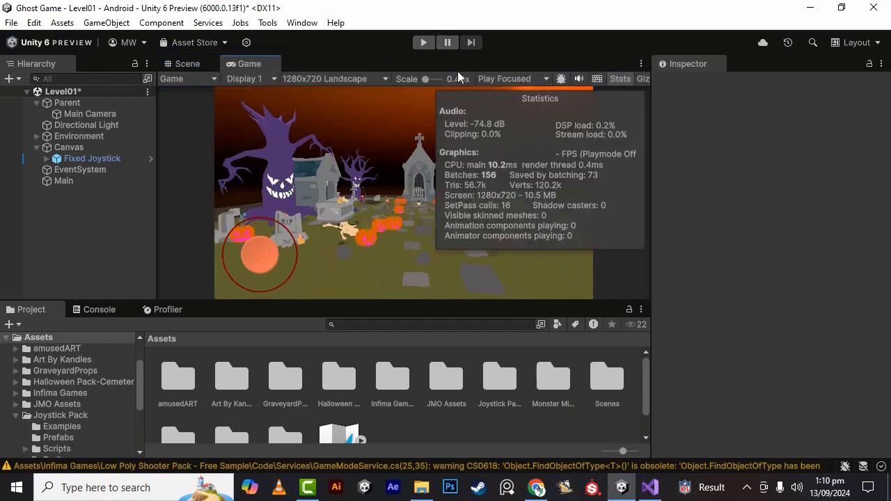
pyautogui.click(420, 43)
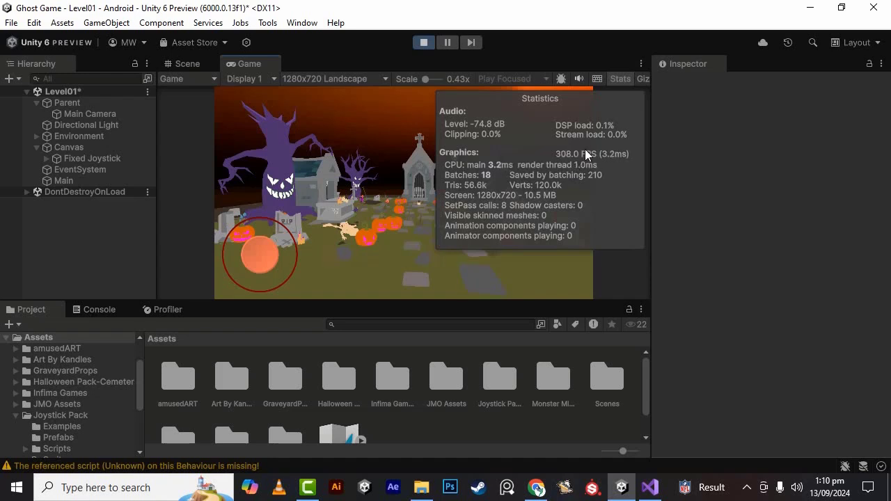
pyautogui.click(424, 43)
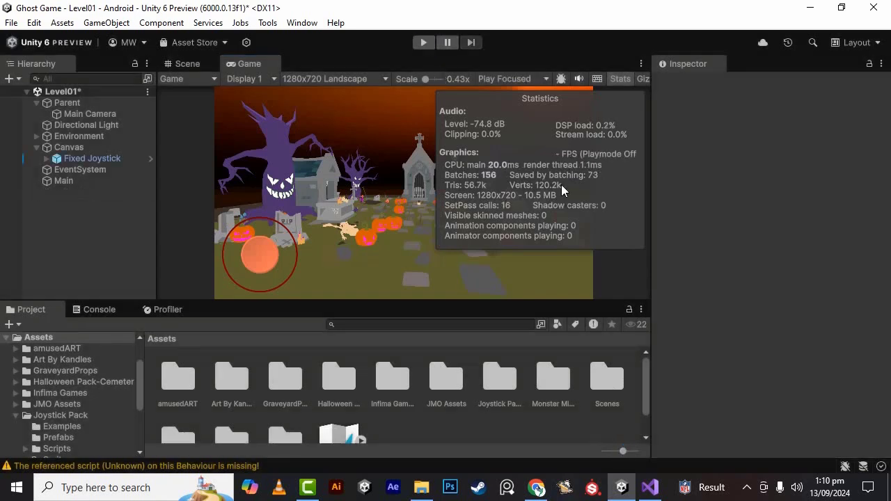
pyautogui.click(620, 78)
# Step: Switch to Visual Studio, uncomment the Application.targetFrameRate = 60 line in Start() of Main.cs, save the script, and return to Unity
pyautogui.click(650, 488)
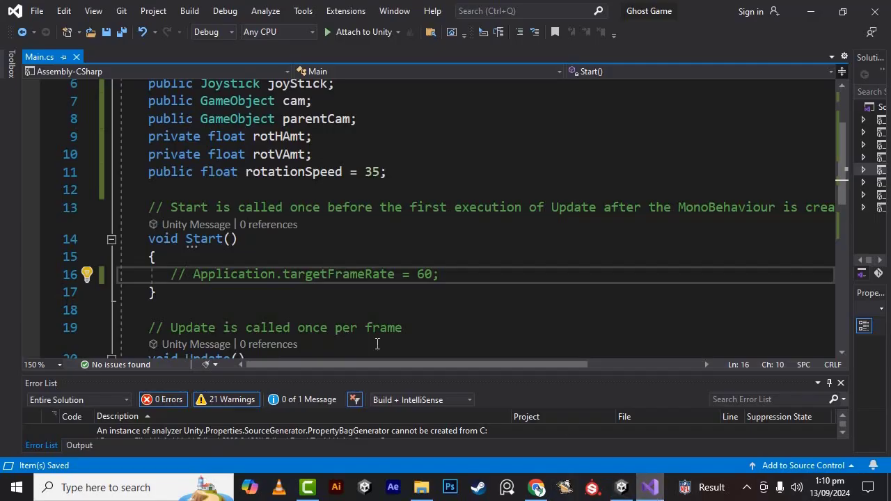
pyautogui.hotkey('ctrl', 'k')
pyautogui.hotkey('ctrl', 'u')
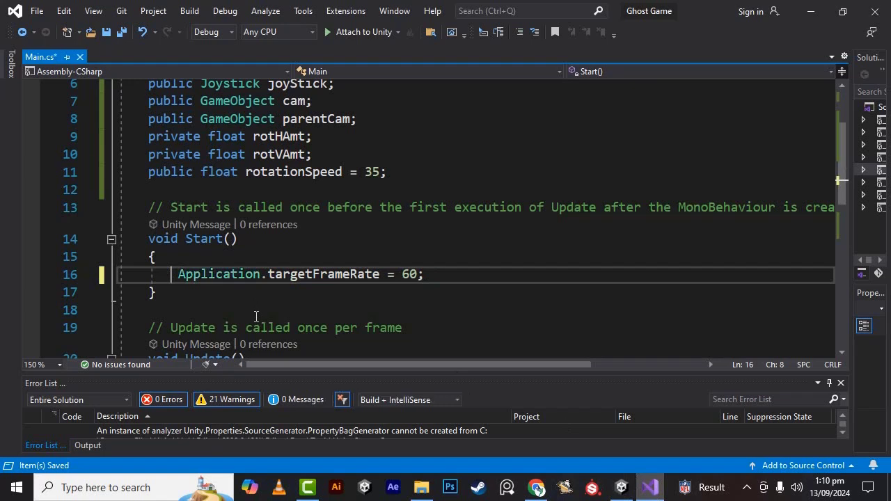
pyautogui.hotkey('ctrl', 's')
pyautogui.moveTo(621, 488)
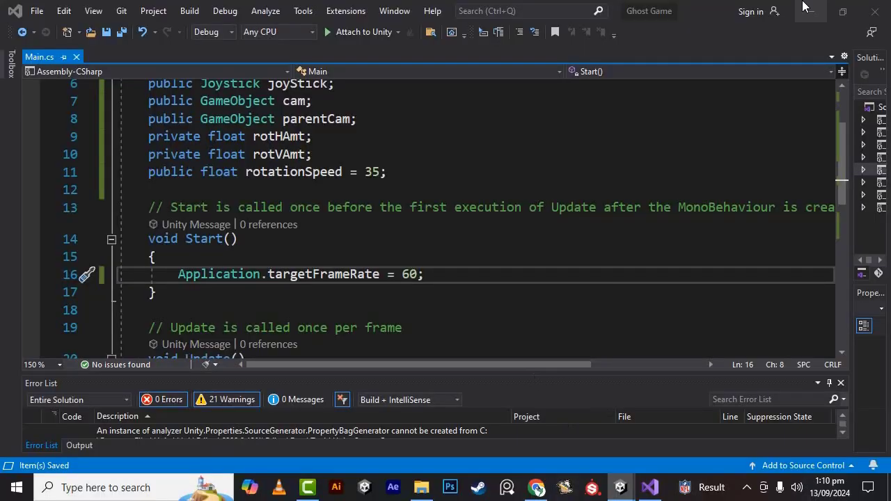
pyautogui.click(808, 9)
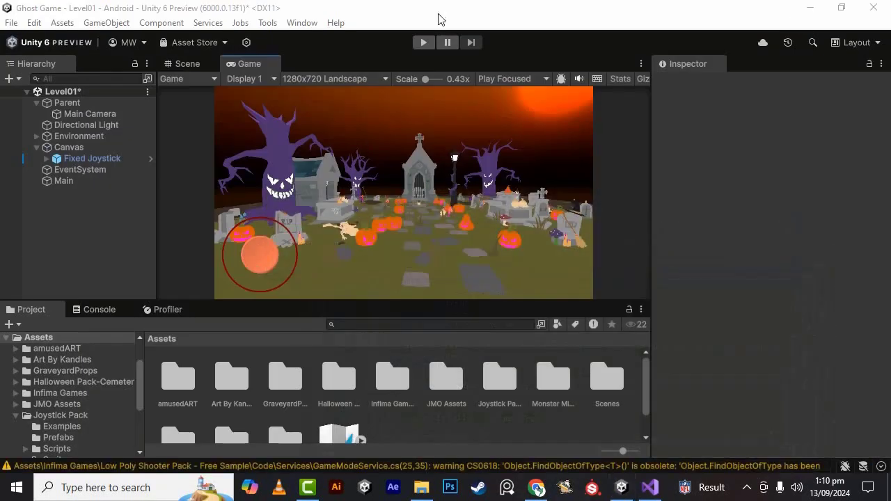
# Step: Switch to the Scene view and look over the graveyard up close and from a distance
pyautogui.click(195, 64)
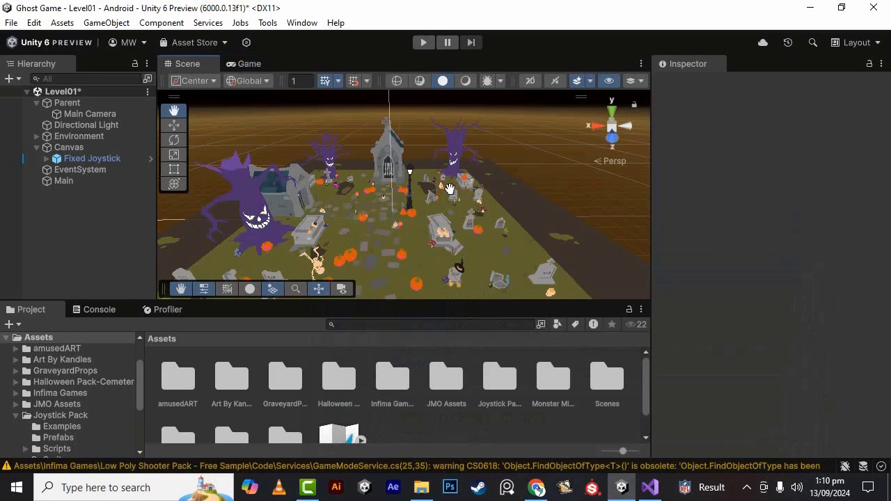
pyautogui.scroll(-7, 451, 189)
pyautogui.keyDown('alt'); pyautogui.moveTo(538, 274); pyautogui.dragTo(508, 274); pyautogui.keyUp('alt')
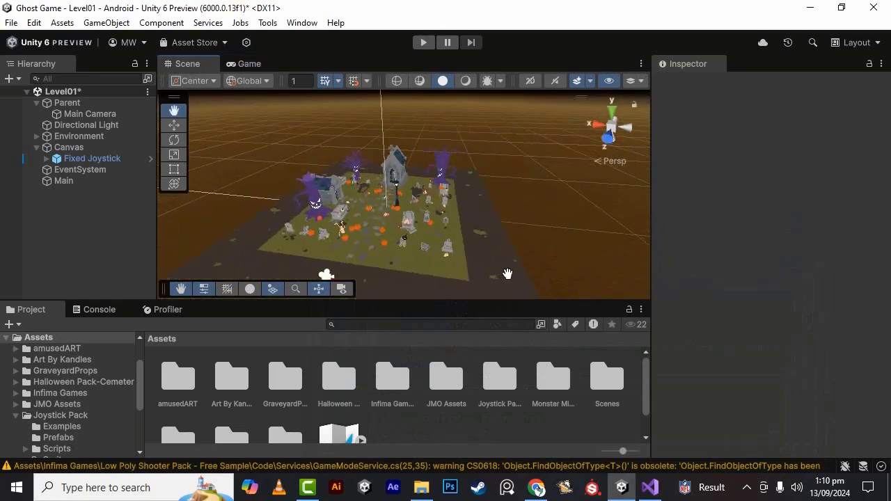
pyautogui.scroll(8, 534, 253)
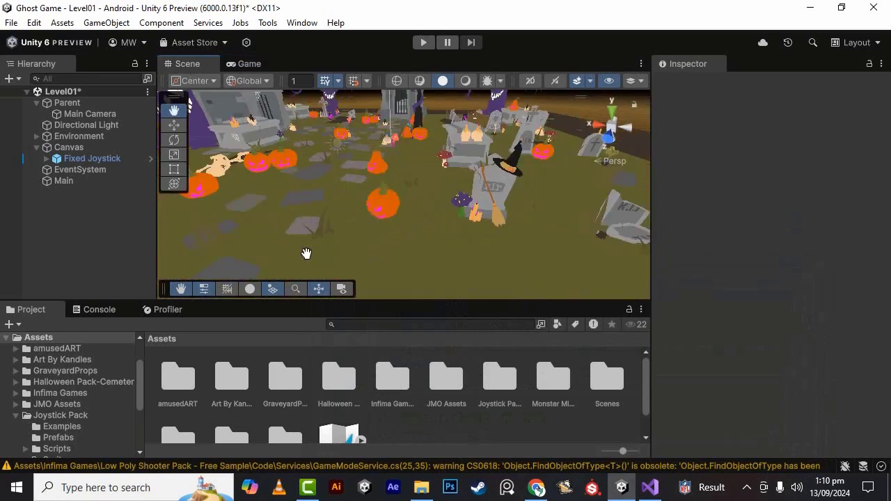
pyautogui.keyDown('alt'); pyautogui.moveTo(318, 243); pyautogui.dragTo(462, 221); pyautogui.keyUp('alt')
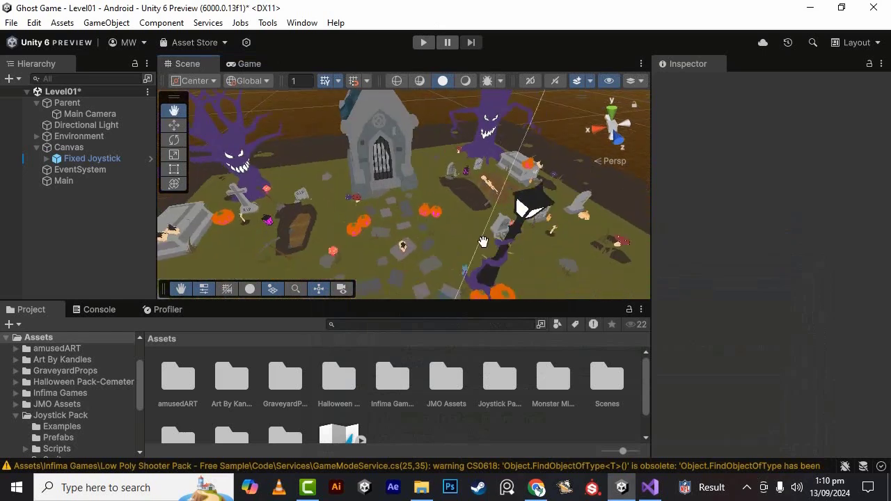
# Step: Set the Directional Light's color to a light orange
pyautogui.click(105, 127)
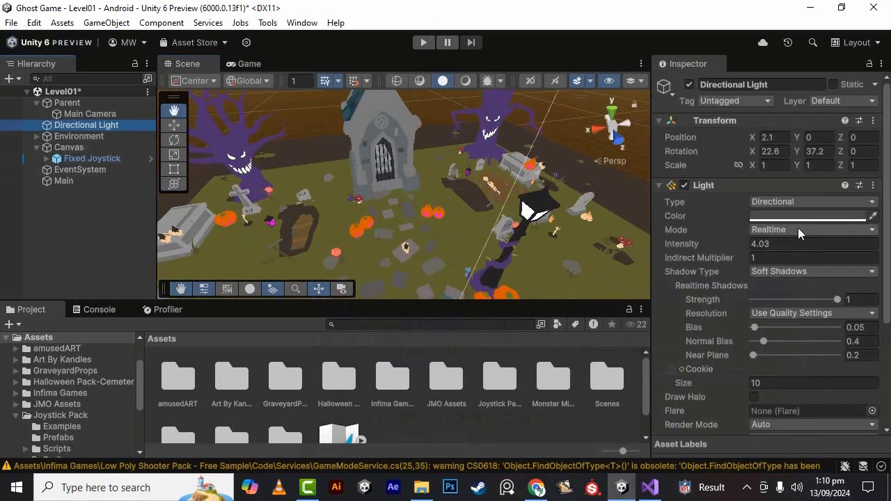
pyautogui.click(798, 218)
pyautogui.moveTo(783, 254); pyautogui.dragTo(769, 246)
pyautogui.moveTo(846, 202)
pyautogui.mouseDown()
pyautogui.moveTo(831, 230)
pyautogui.moveTo(787, 235)
pyautogui.moveTo(798, 232)
pyautogui.moveTo(795, 215)
pyautogui.mouseUp()
pyautogui.click(687, 157)
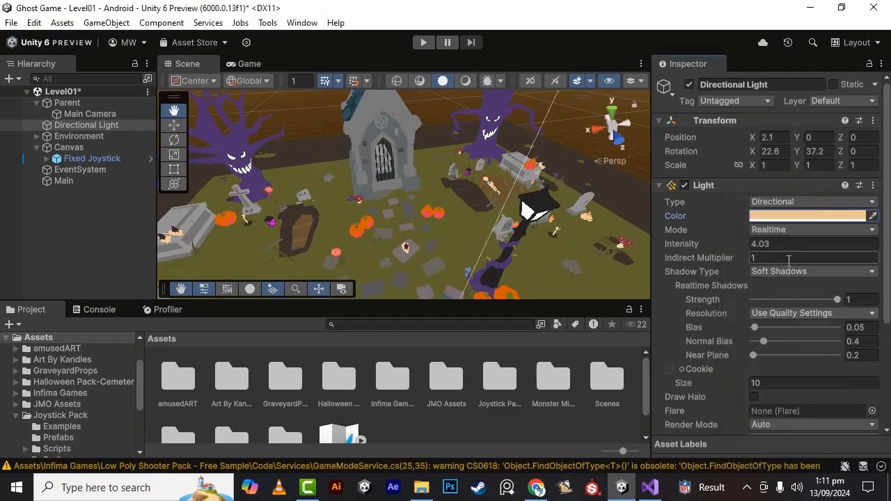
# Step: Examine the Directional Light's available Mode options and its remaining component settings
pyautogui.click(778, 230)
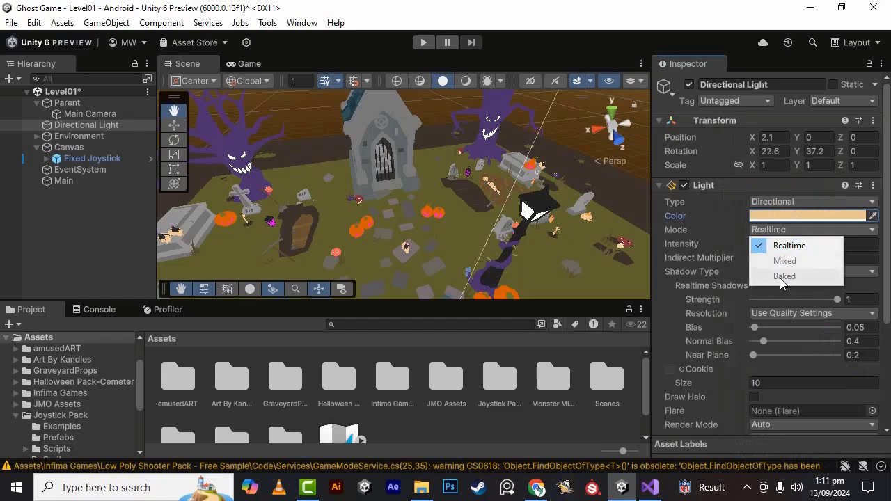
pyautogui.click(808, 242)
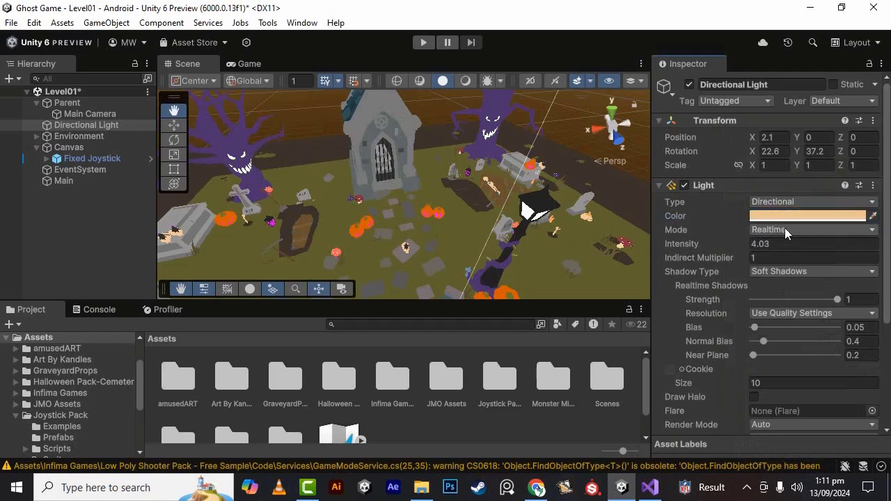
pyautogui.click(784, 231)
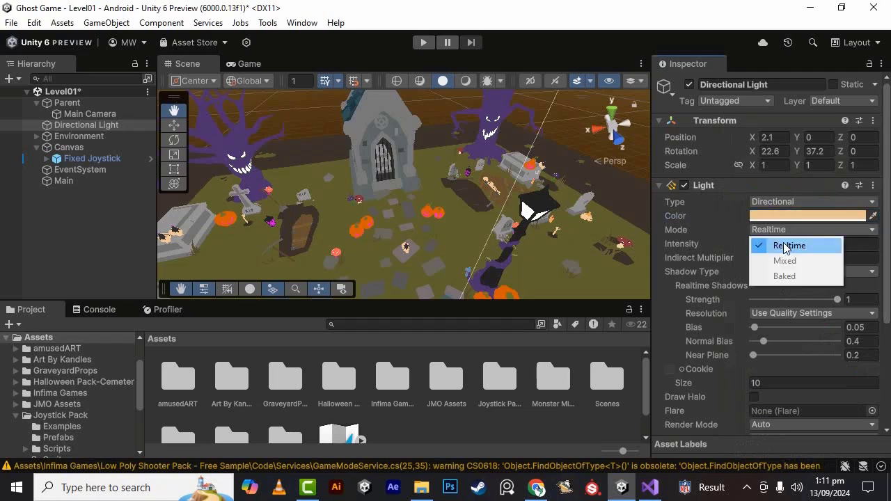
pyautogui.click(774, 289)
pyautogui.scroll(-5, 689, 328)
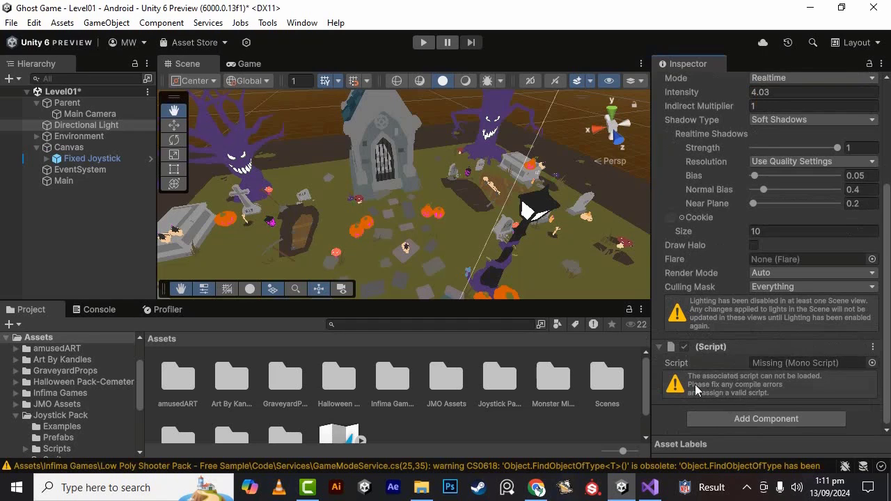
# Step: Delete the existing Directional Light from the Level01 scene
pyautogui.click(85, 114)
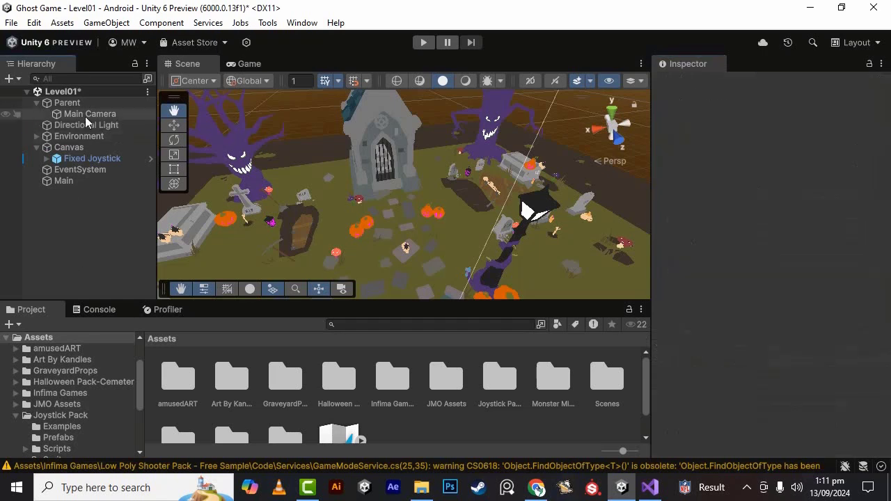
pyautogui.click(89, 126)
pyautogui.click(101, 211)
pyautogui.press('Delete')
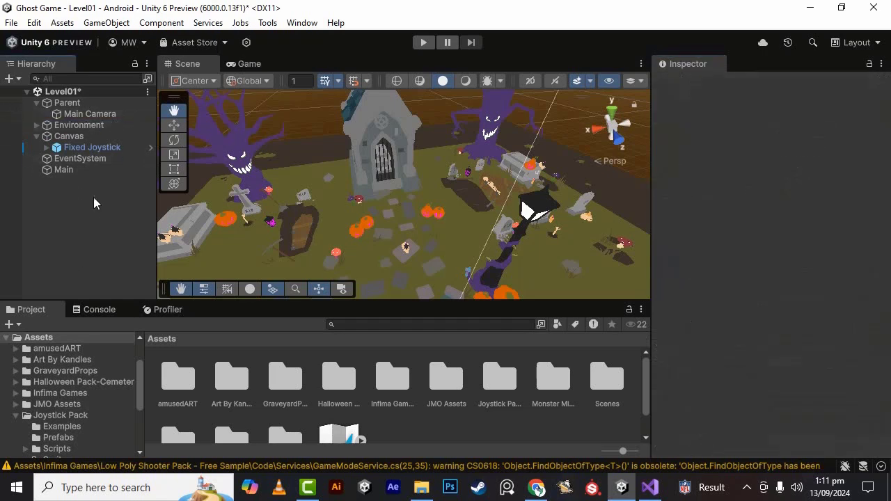
# Step: Add a new Directional Light to the scene and make the Environment object a child of Parent
pyautogui.click(39, 102)
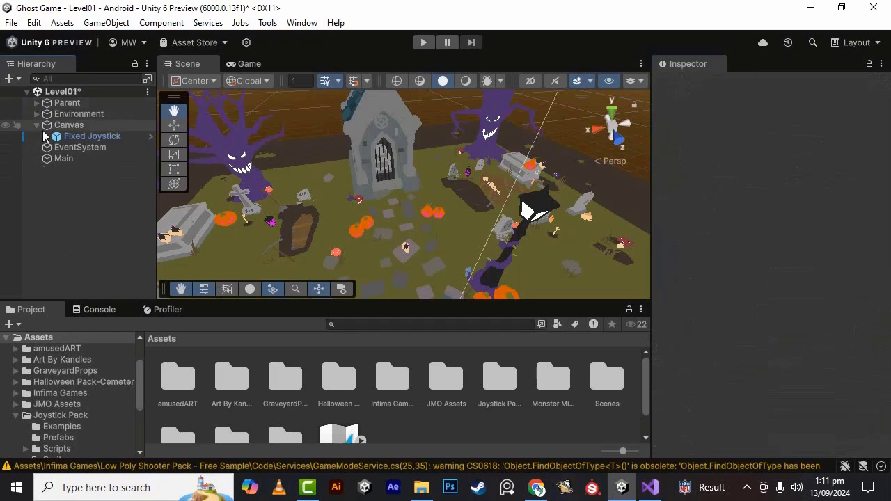
pyautogui.rightClick(88, 205)
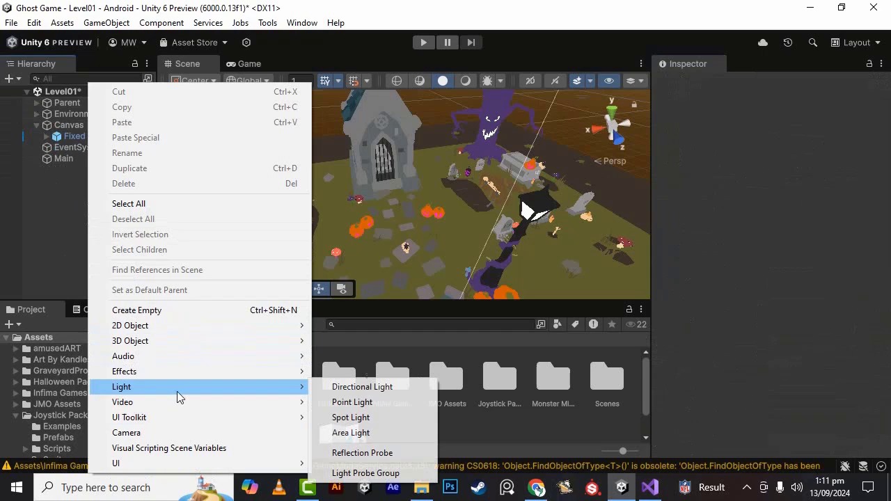
pyautogui.click(362, 387)
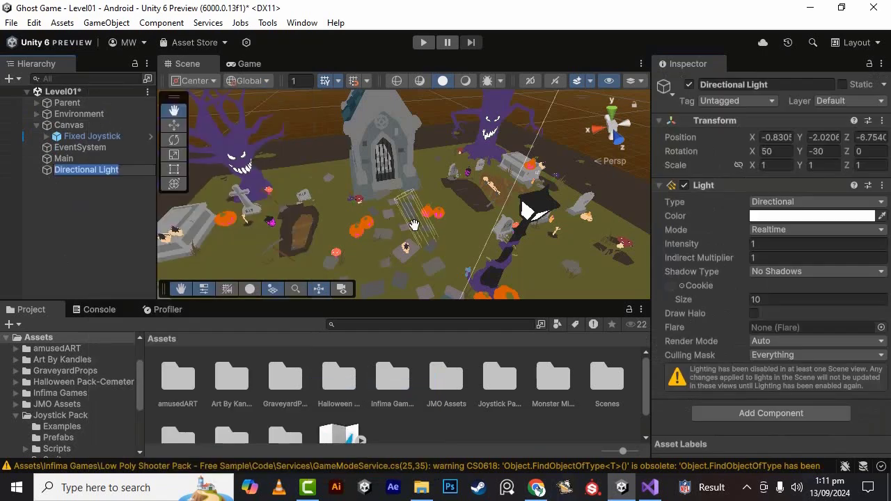
pyautogui.keyDown('alt'); pyautogui.moveTo(472, 219); pyautogui.dragTo(68, 103); pyautogui.keyUp('alt')
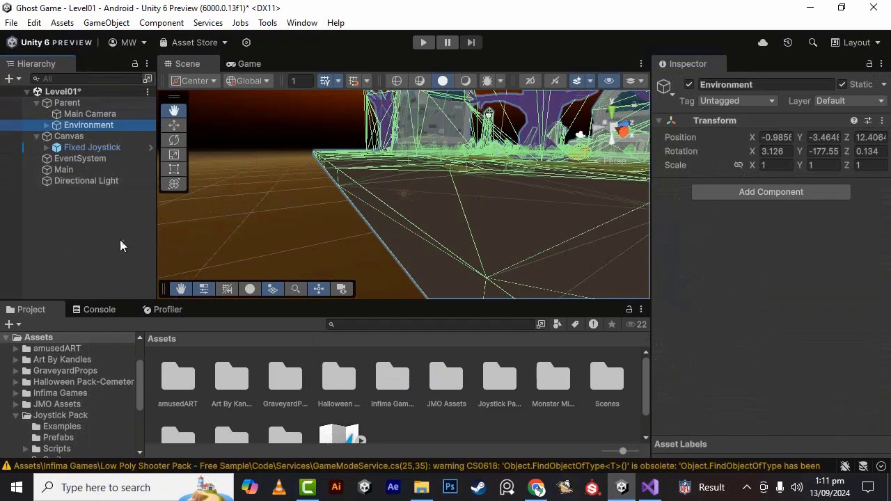
# Step: Raise the new Directional Light above the graveyard to a Y position of 3.31
pyautogui.click(87, 180)
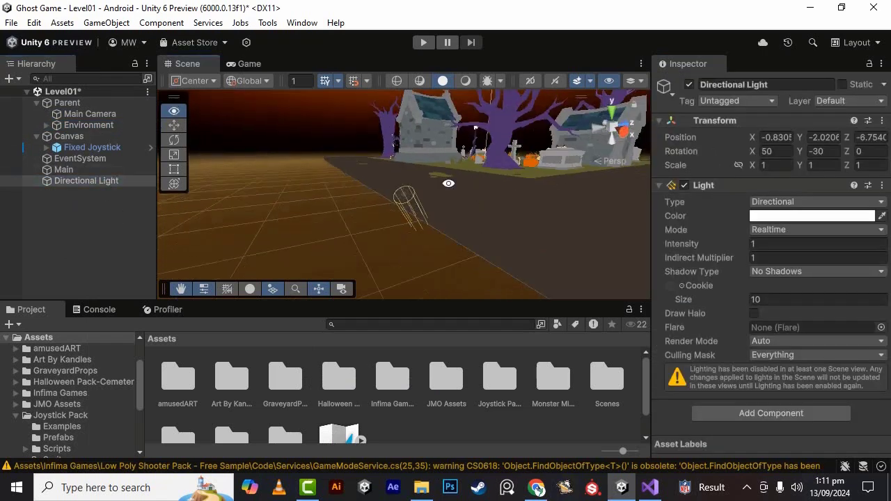
pyautogui.keyDown('alt'); pyautogui.moveTo(449, 183); pyautogui.dragTo(284, 175); pyautogui.keyUp('alt')
pyautogui.click(174, 126)
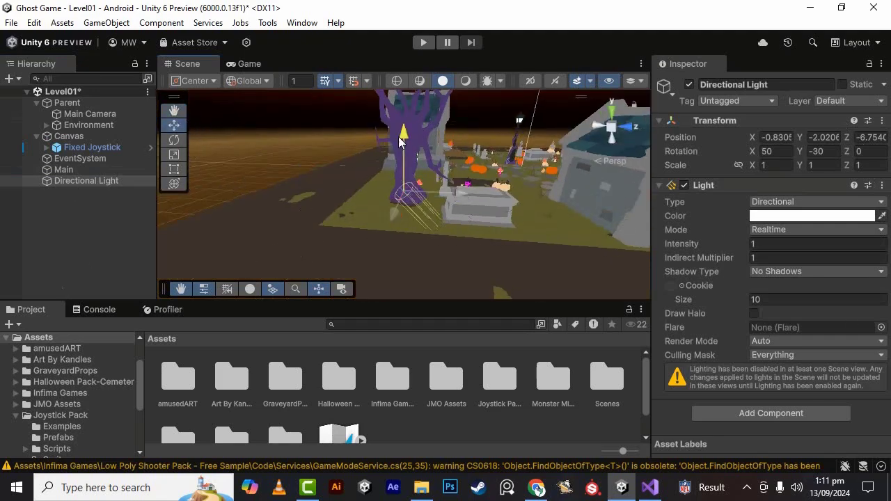
pyautogui.moveTo(399, 142); pyautogui.dragTo(416, 278)
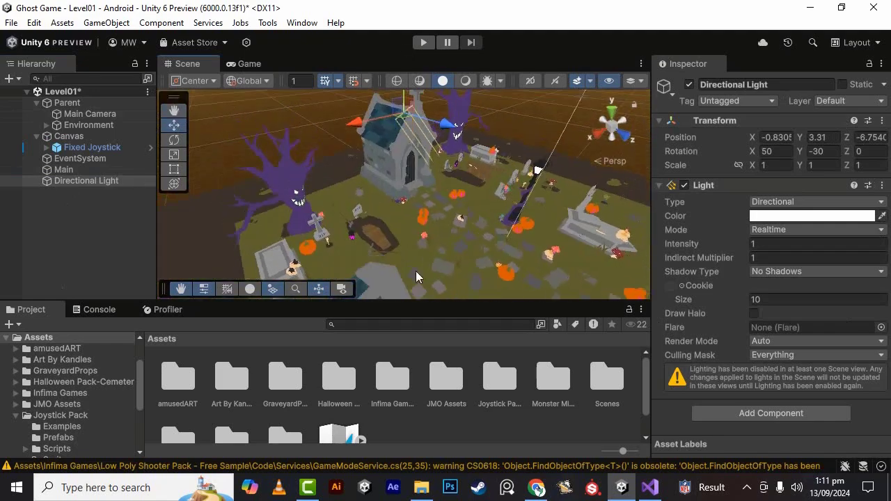
# Step: Check the new light's Mode options with and without marking it as Static, leaving Static off
pyautogui.click(787, 230)
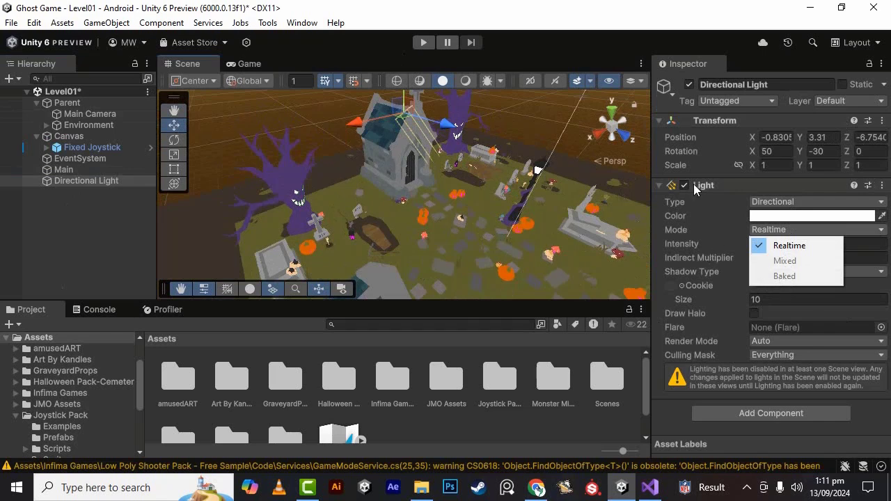
pyautogui.click(686, 3)
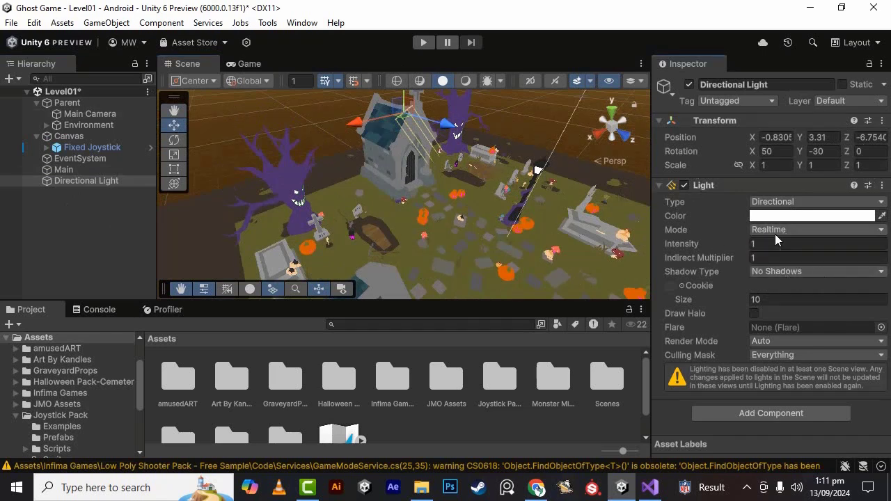
pyautogui.moveTo(536, 170); pyautogui.dragTo(494, 145, button='right')
pyautogui.click(843, 84)
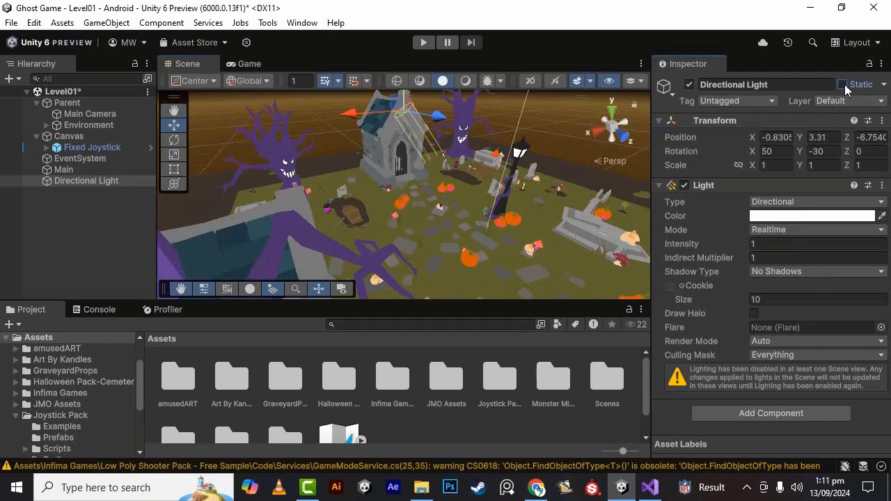
pyautogui.click(778, 230)
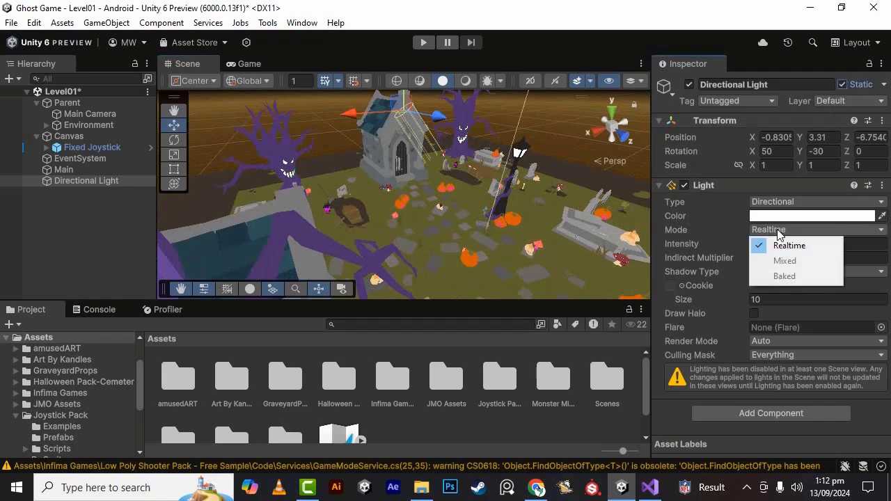
pyautogui.click(843, 85)
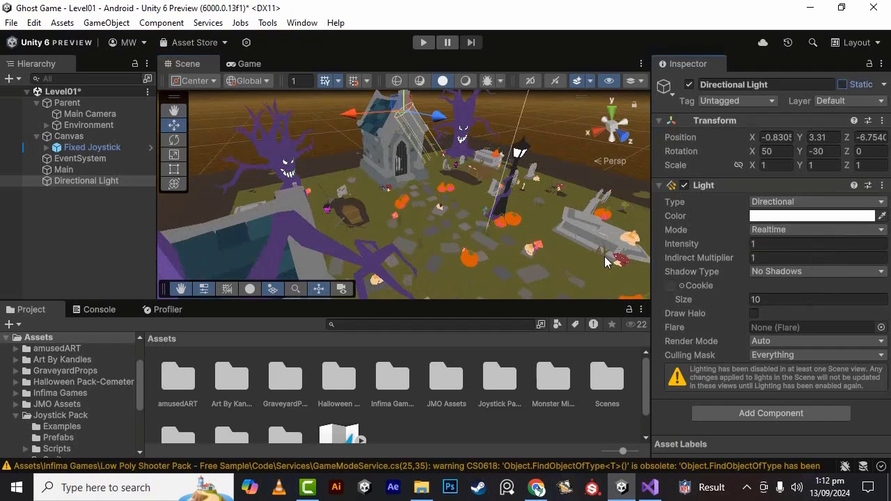
# Step: Try the Spot type on the new light and check its Mode options
pyautogui.scroll(-3, 475, 177)
pyautogui.keyDown('alt'); pyautogui.moveTo(477, 215); pyautogui.dragTo(407, 299); pyautogui.keyUp('alt')
pyautogui.scroll(4, 621, 248)
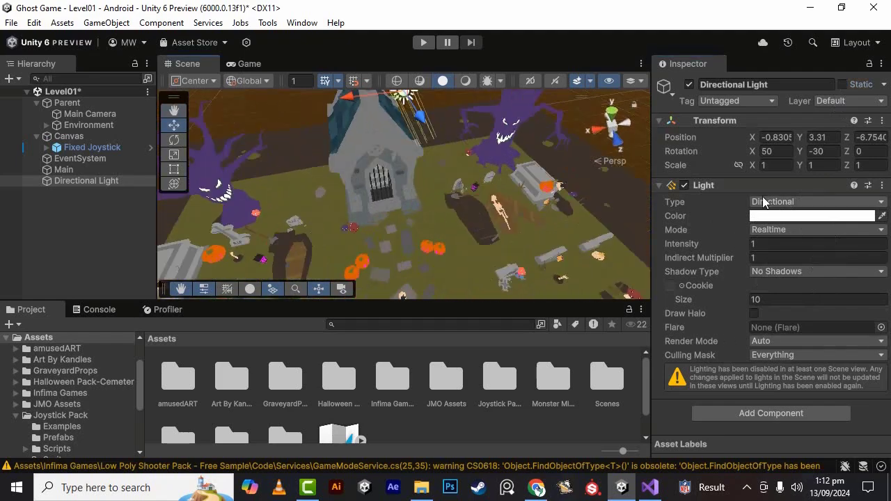
pyautogui.click(771, 203)
pyautogui.click(781, 217)
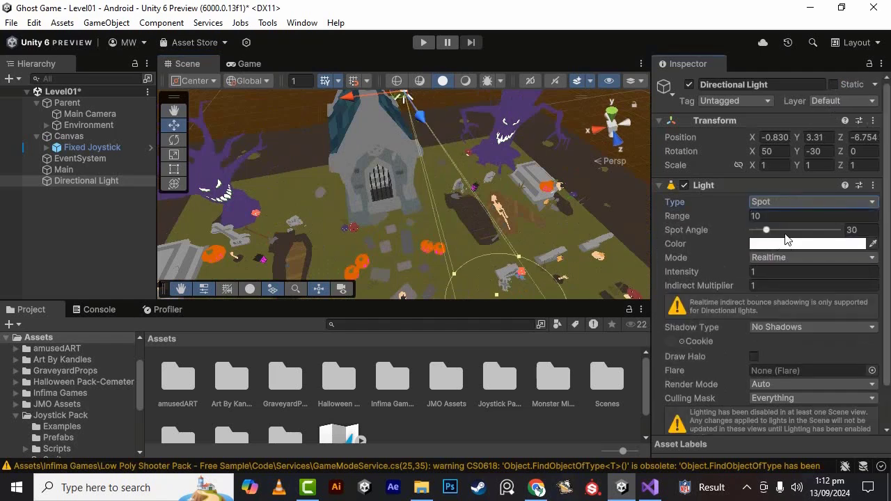
pyautogui.click(779, 259)
# Step: Change the new light's Type to Point and check its Mode options
pyautogui.click(783, 202)
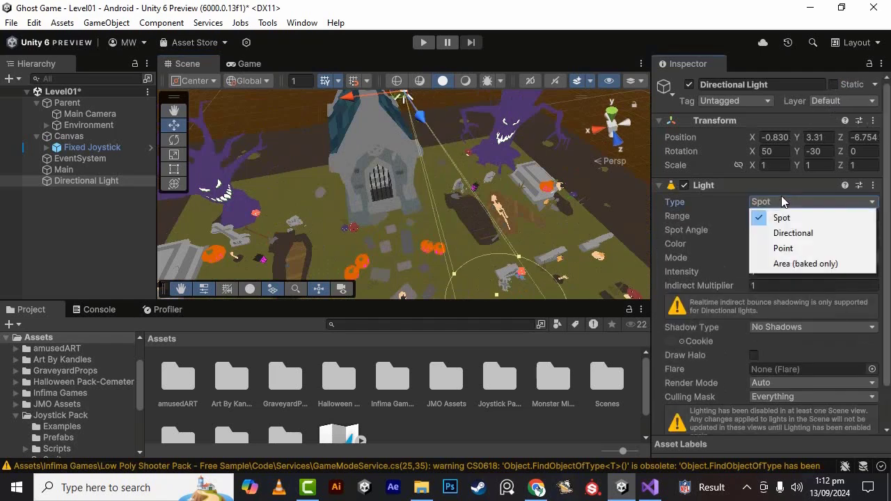
pyautogui.click(783, 247)
pyautogui.click(797, 252)
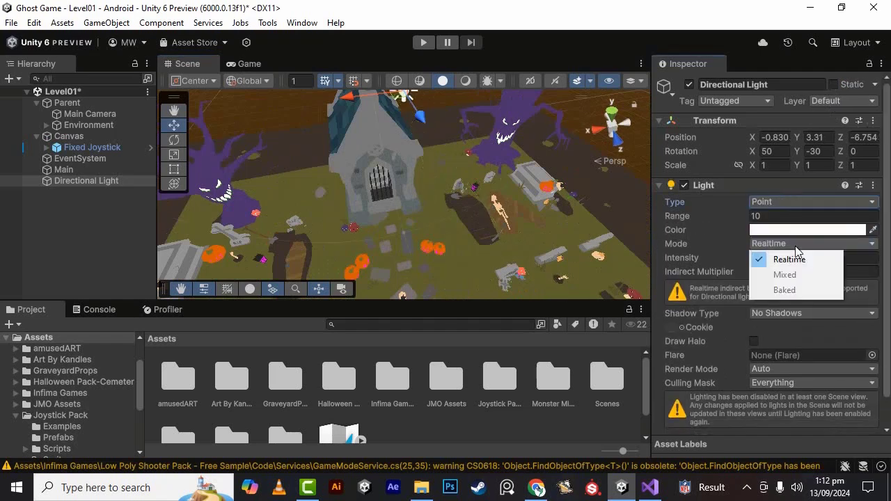
# Step: Set the new light's Type back to Directional
pyautogui.click(781, 192)
pyautogui.click(781, 192)
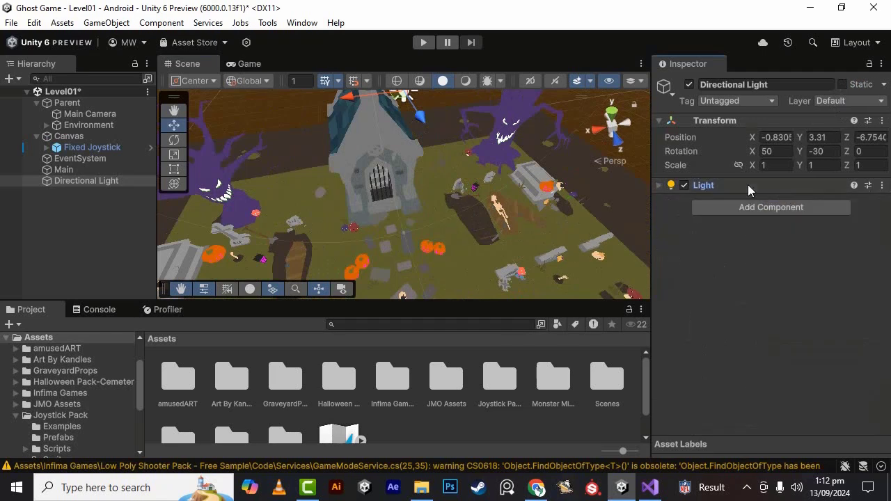
pyautogui.click(748, 185)
pyautogui.click(798, 202)
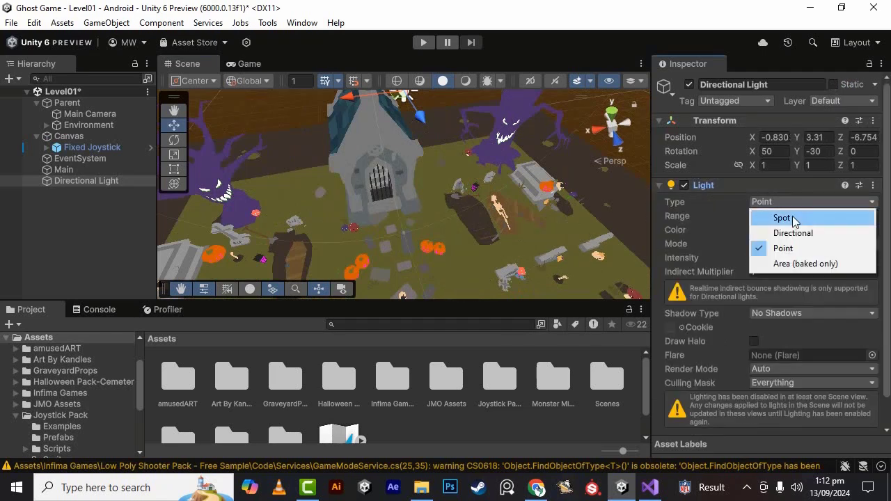
pyautogui.click(793, 233)
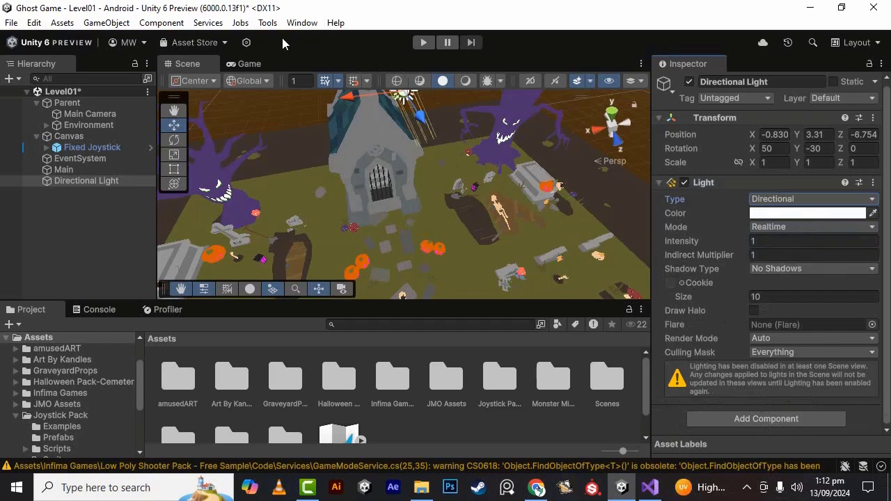
# Step: Open the Lighting window, widen it and locate the scene's current Lighting Settings asset in the project
pyautogui.click(299, 23)
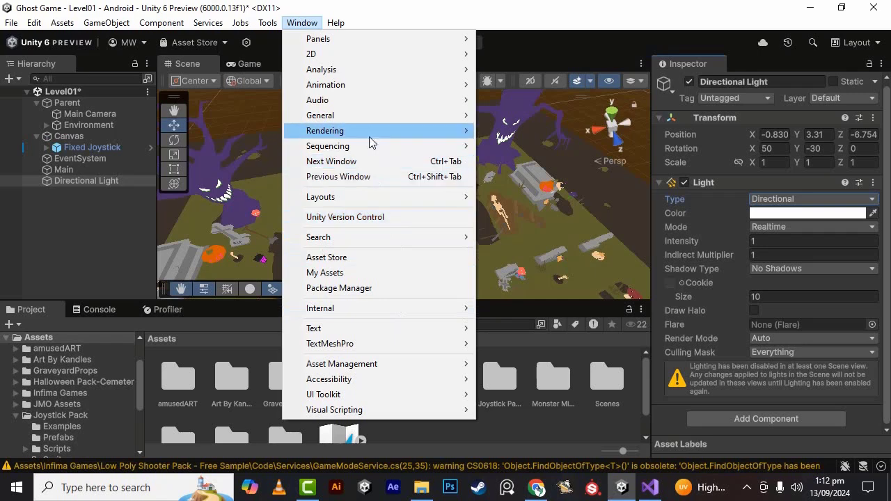
pyautogui.moveTo(370, 135)
pyautogui.click(514, 133)
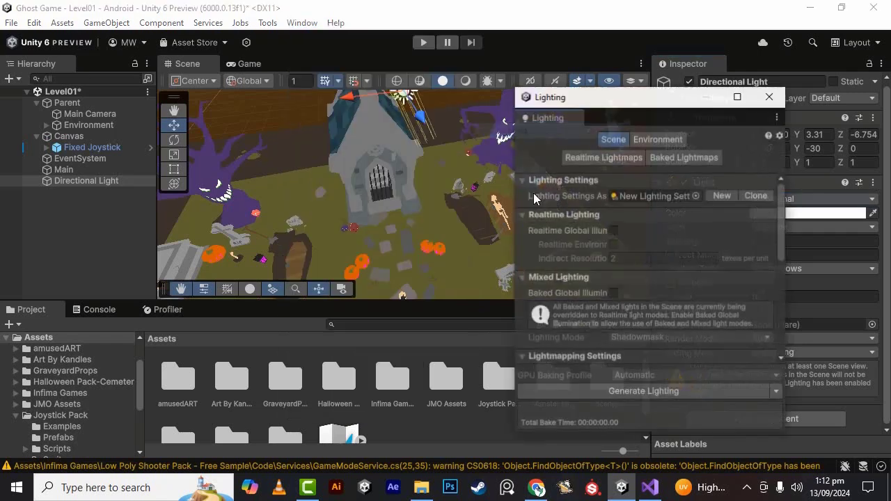
pyautogui.moveTo(629, 104); pyautogui.dragTo(583, 100)
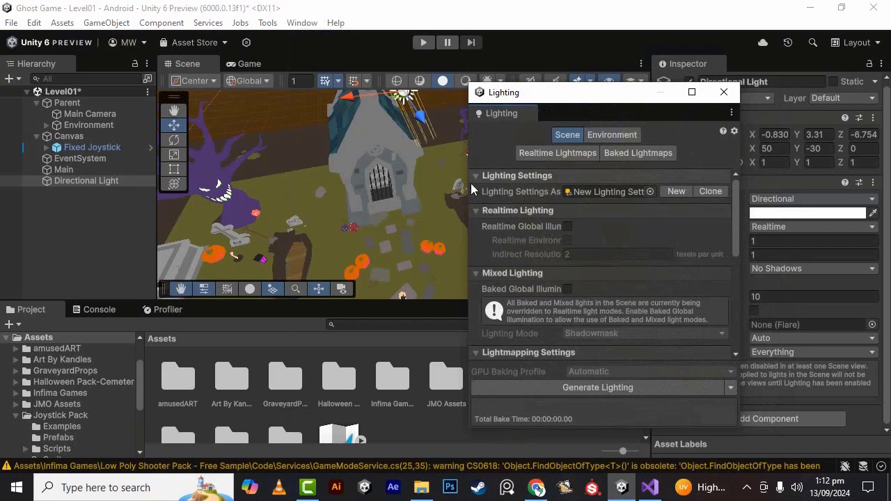
pyautogui.moveTo(466, 171); pyautogui.dragTo(416, 171)
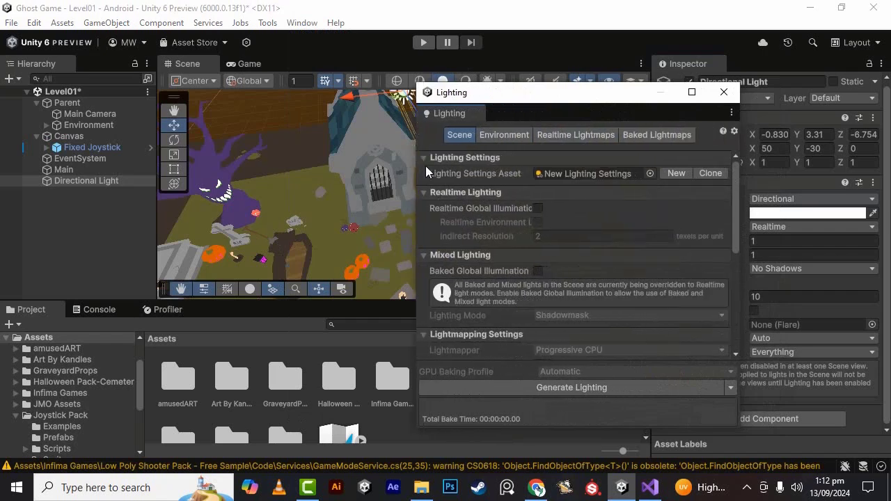
pyautogui.click(602, 174)
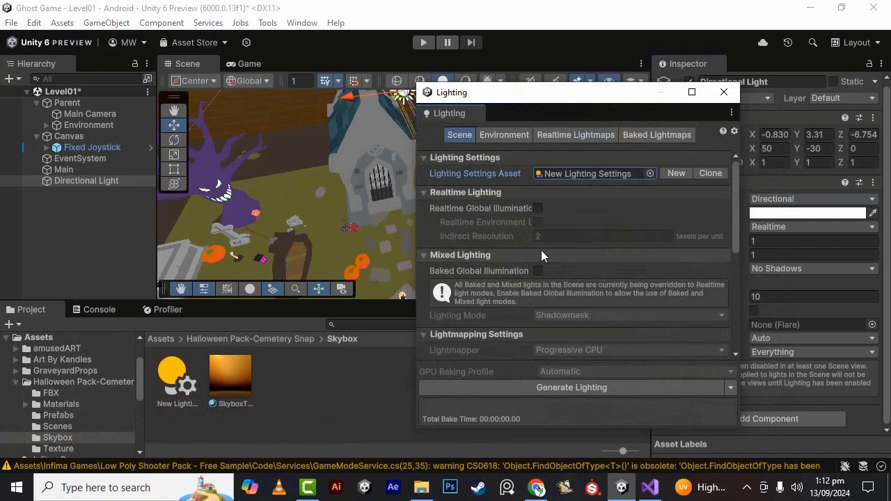
pyautogui.scroll(-3, 555, 237)
pyautogui.scroll(3, 613, 251)
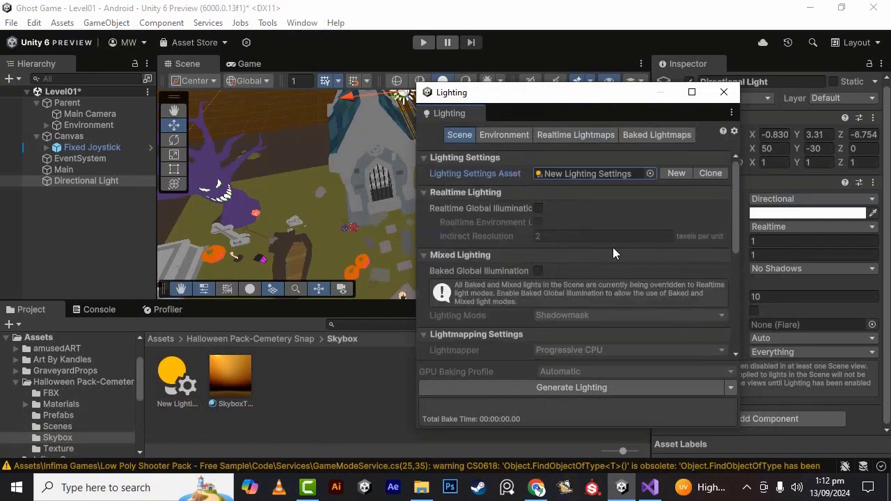
# Step: Create a new Lighting Settings asset for the scene with its default name and inspect its settings
pyautogui.click(675, 173)
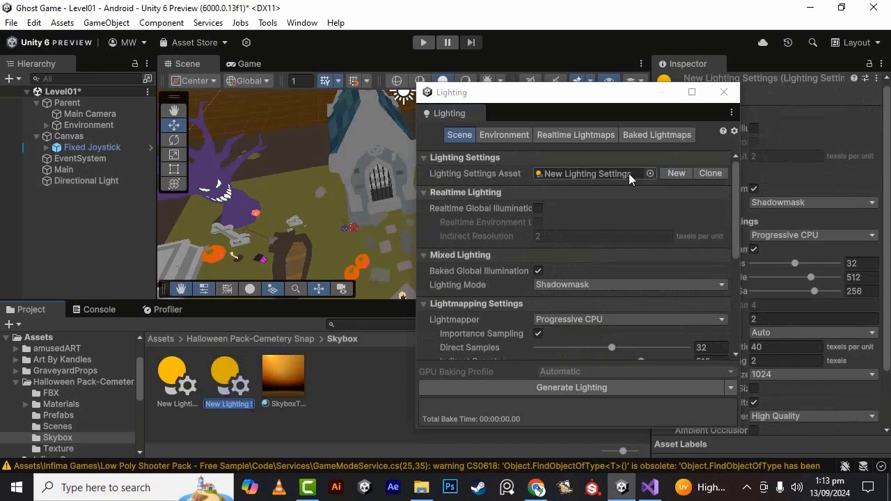
pyautogui.press('Return')
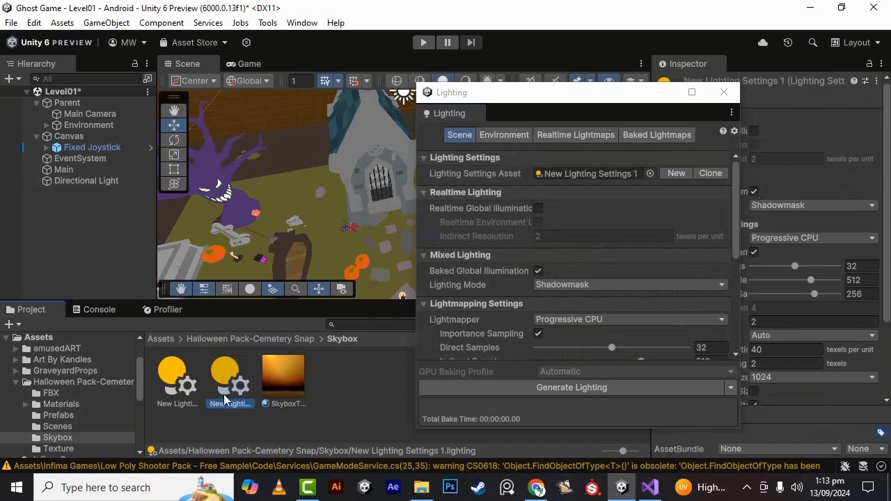
pyautogui.click(320, 388)
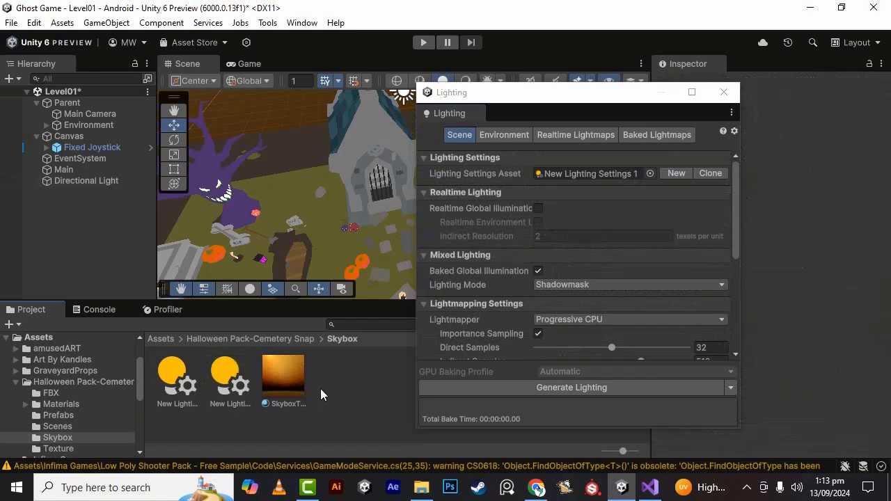
pyautogui.click(218, 376)
pyautogui.moveTo(616, 96); pyautogui.dragTo(450, 66)
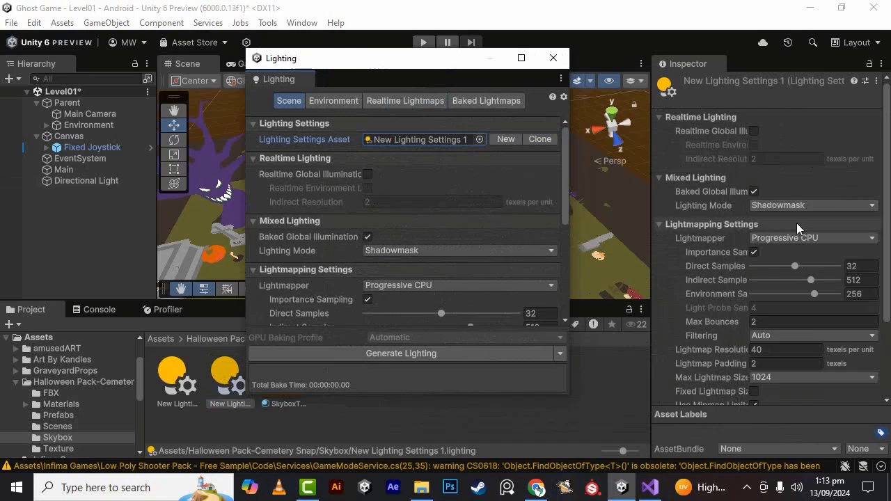
# Step: Set the Directional Light's Mode to Baked and keep its Shadow Type at No Shadows
pyautogui.click(80, 180)
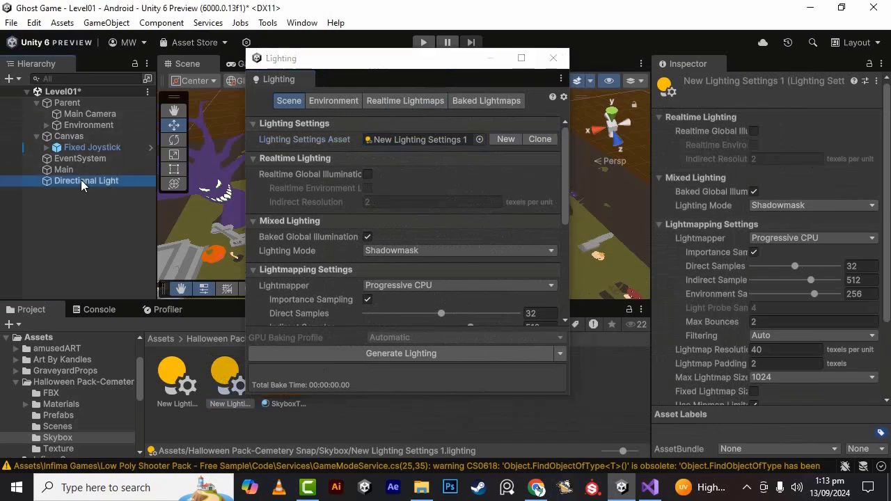
pyautogui.click(787, 230)
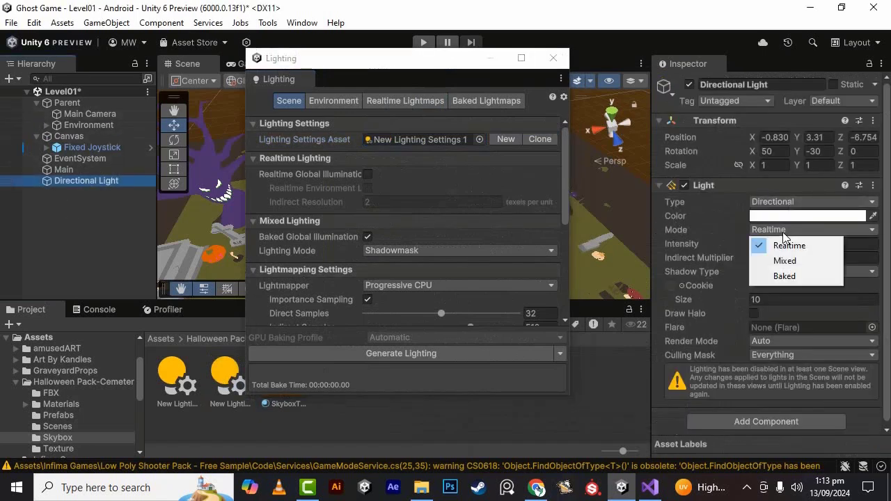
pyautogui.click(787, 276)
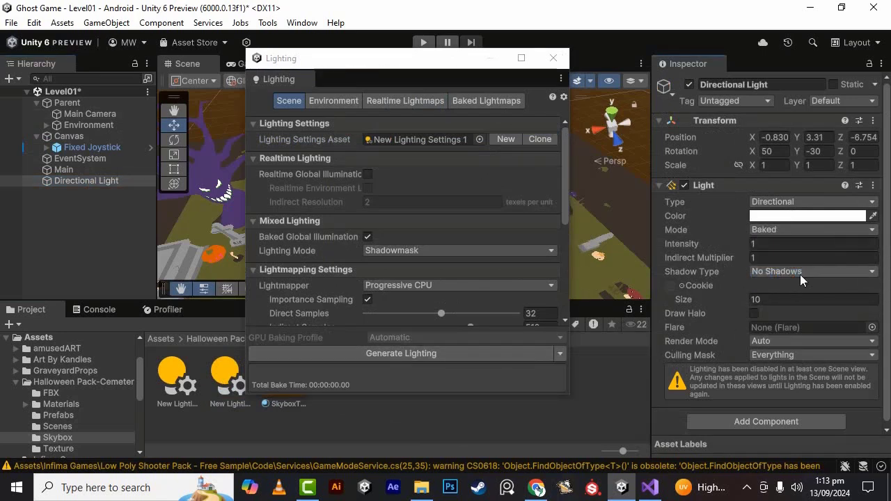
pyautogui.click(776, 271)
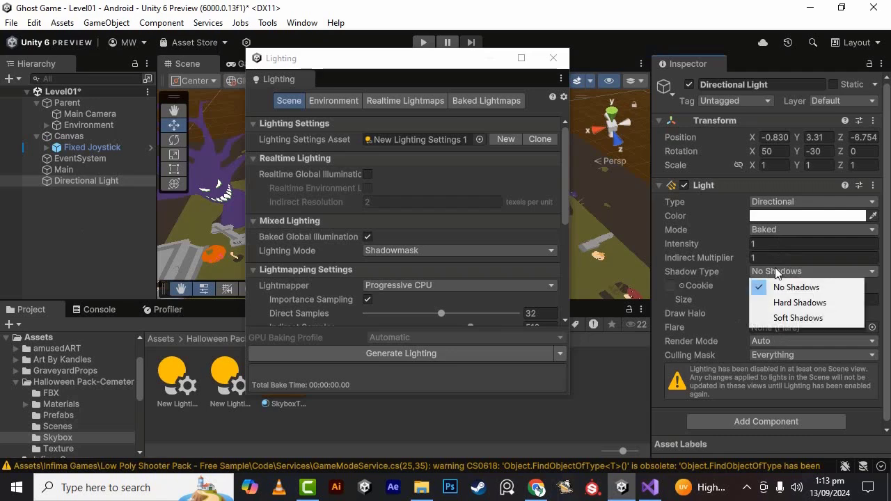
pyautogui.click(794, 287)
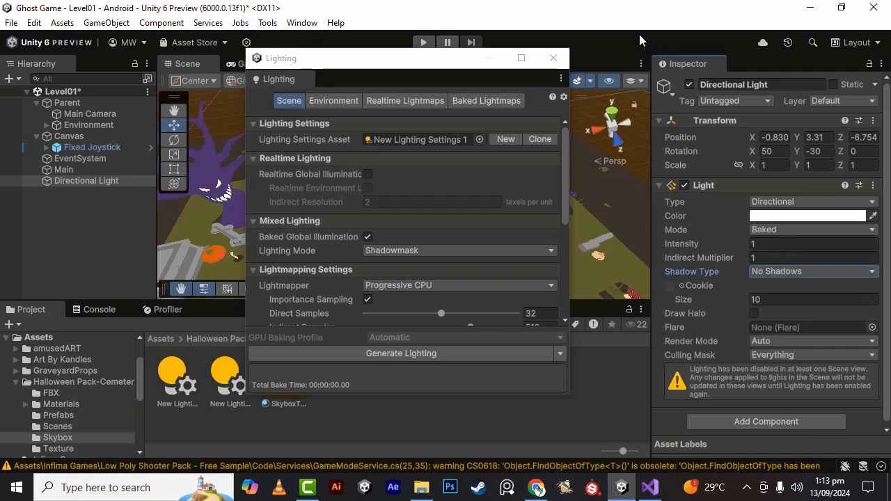
pyautogui.click(811, 271)
pyautogui.click(797, 286)
# Step: Look over the Lighting settings at full window size, then restore and close the Lighting window
pyautogui.moveTo(418, 58); pyautogui.dragTo(395, 55)
pyautogui.doubleClick(395, 55)
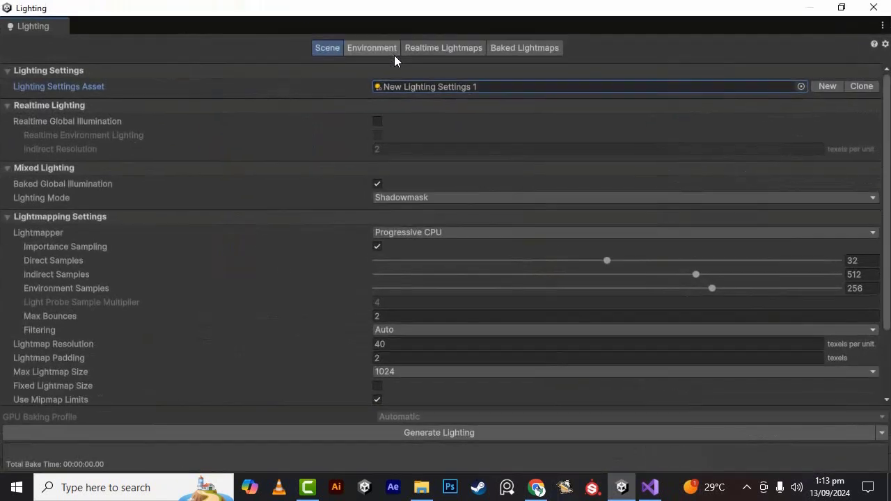
pyautogui.doubleClick(504, 29)
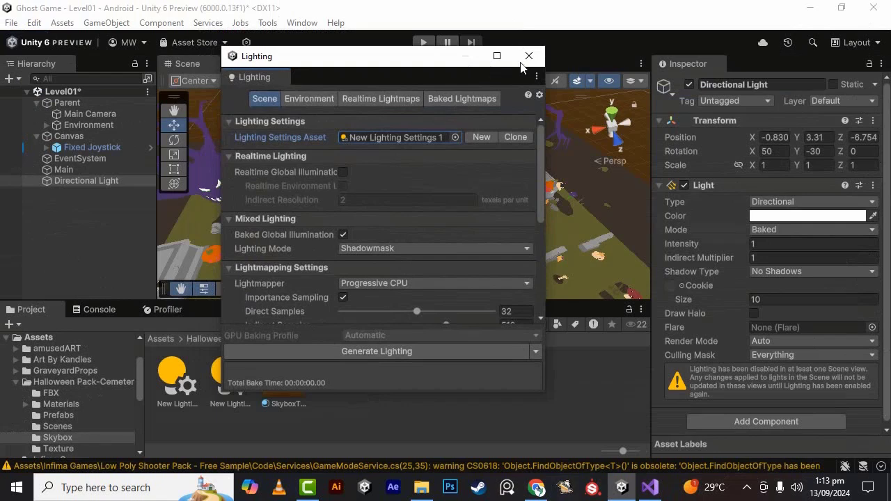
pyautogui.click(529, 56)
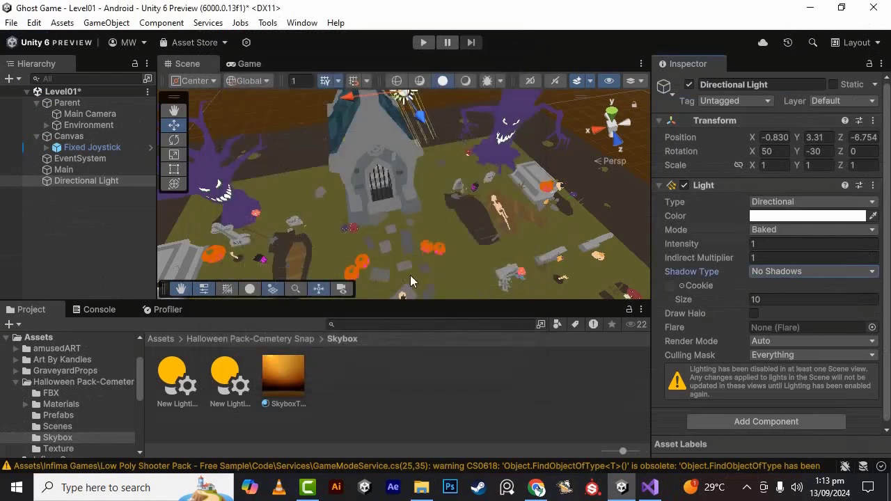
# Step: Tint the Directional Light beige (D2C29D) and set its Intensity to 1.3
pyautogui.scroll(-2, 560, 211)
pyautogui.click(798, 218)
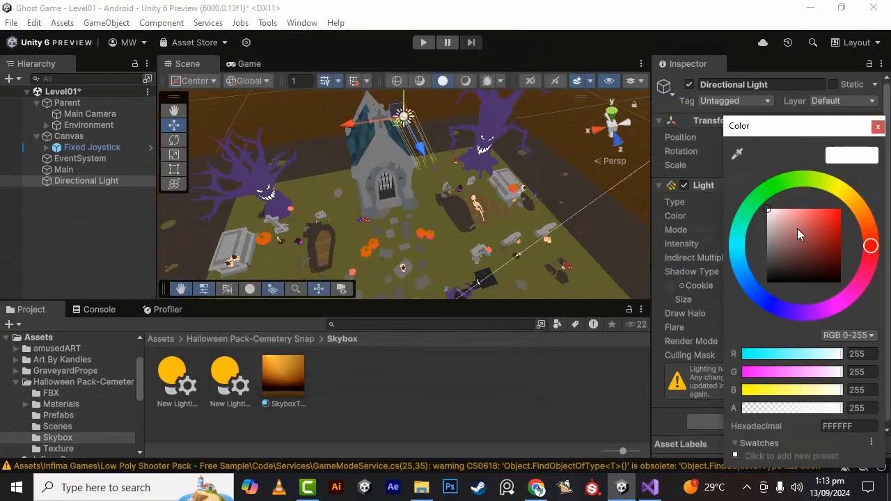
pyautogui.click(854, 203)
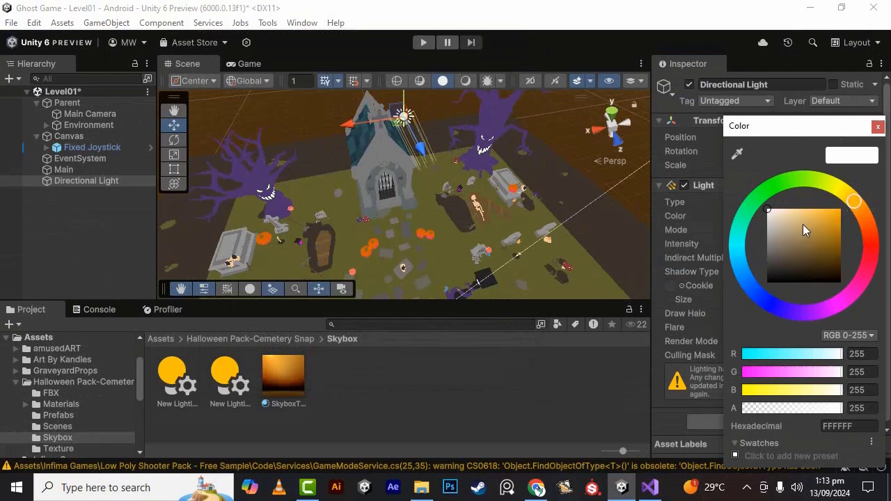
pyautogui.moveTo(803, 230)
pyautogui.mouseDown()
pyautogui.moveTo(788, 207)
pyautogui.moveTo(786, 222)
pyautogui.mouseUp()
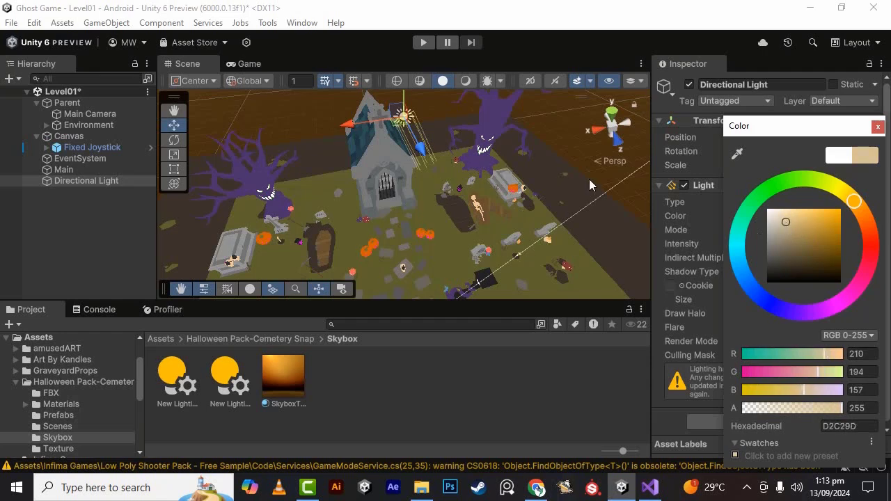
pyautogui.click(630, 245)
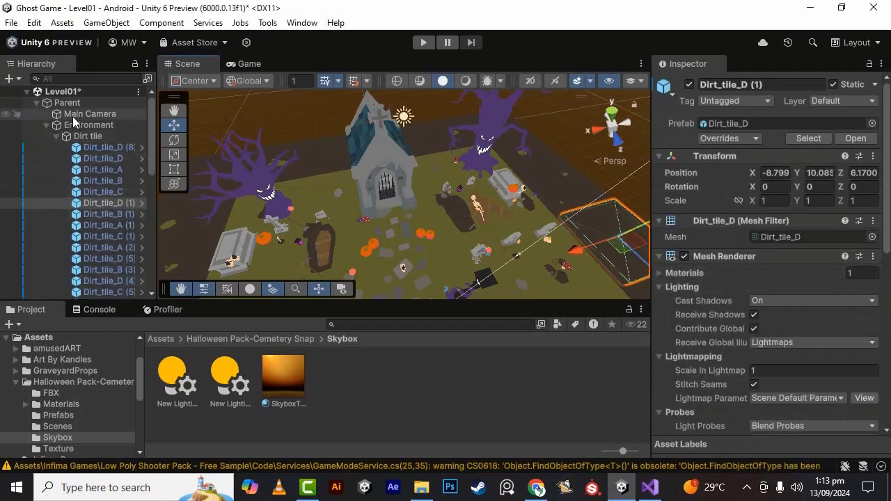
pyautogui.click(46, 124)
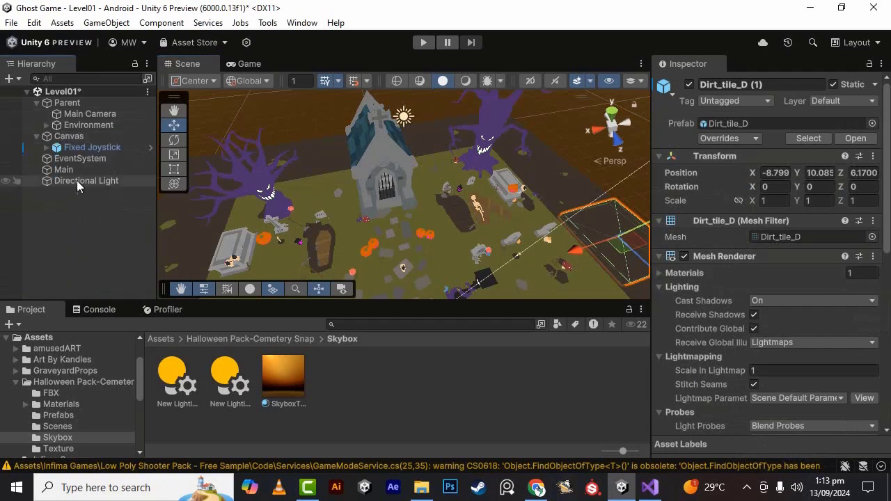
pyautogui.click(77, 183)
pyautogui.click(794, 244)
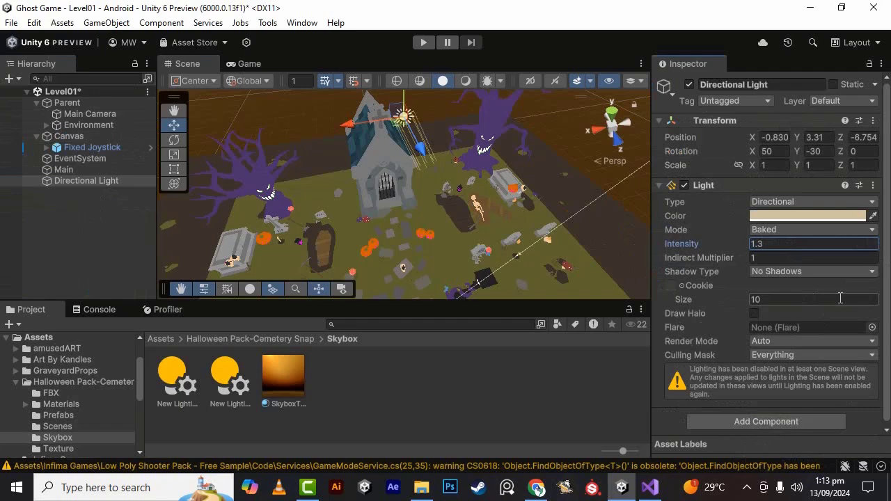
# Step: Add a Point Light to the graveyard scene
pyautogui.scroll(-5, 417, 177)
pyautogui.keyDown('alt'); pyautogui.moveTo(434, 186); pyautogui.dragTo(458, 187); pyautogui.keyUp('alt')
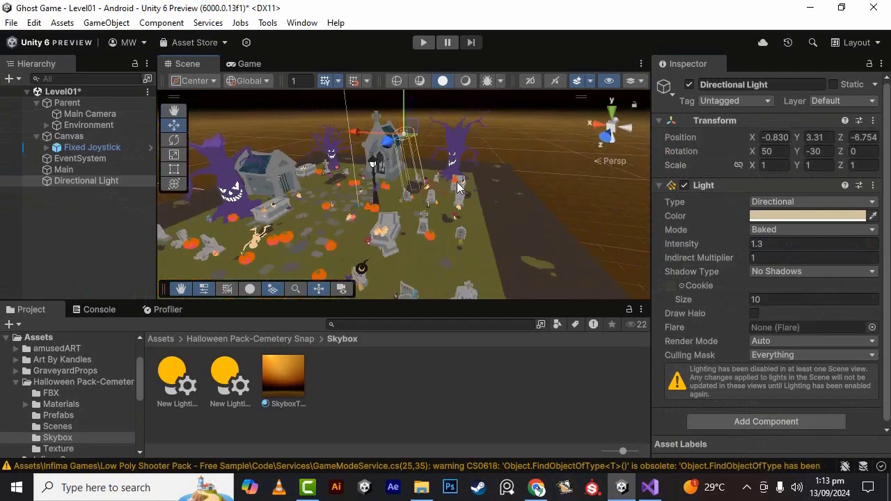
pyautogui.scroll(3, 457, 186)
pyautogui.rightClick(97, 180)
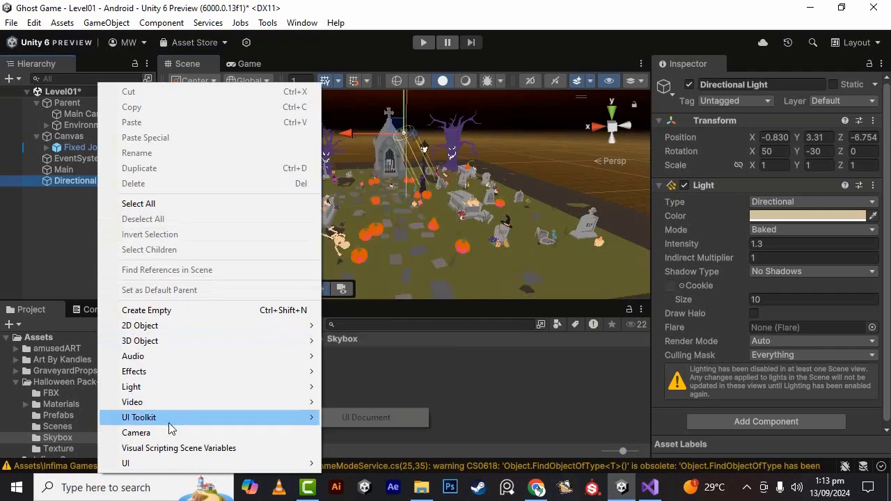
pyautogui.moveTo(159, 393)
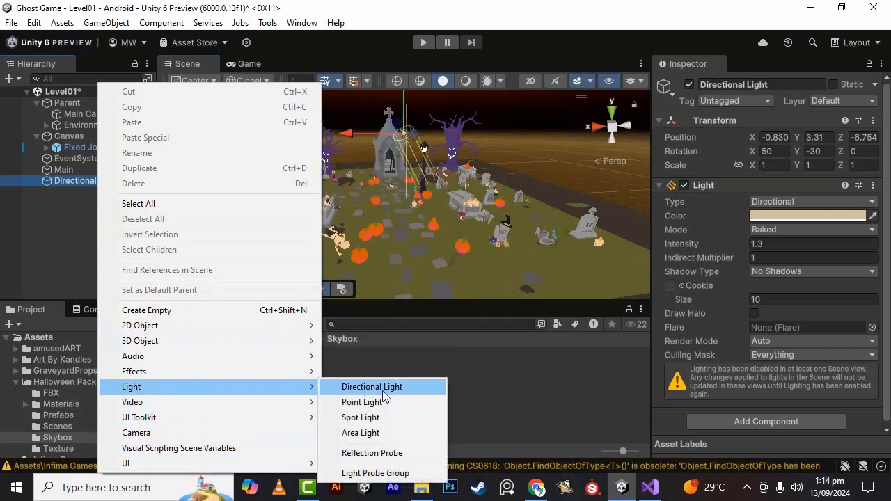
pyautogui.click(392, 412)
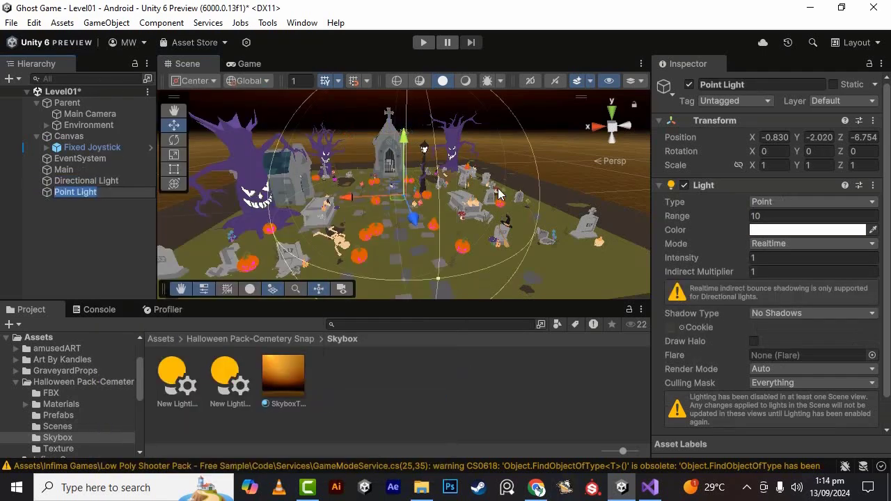
# Step: Set the Point Light's Range to 30 and check its coverage around the whole graveyard
pyautogui.scroll(-5, 498, 188)
pyautogui.keyDown('alt'); pyautogui.moveTo(481, 208); pyautogui.dragTo(308, 230); pyautogui.keyUp('alt')
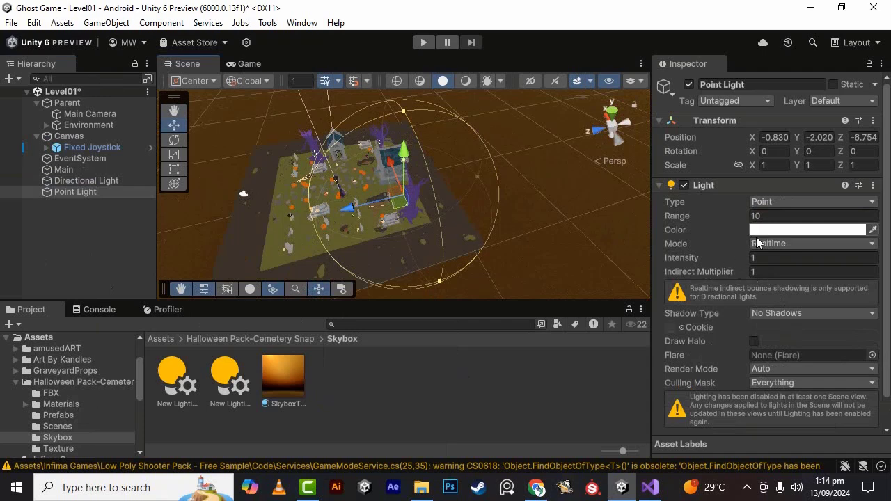
pyautogui.click(804, 215)
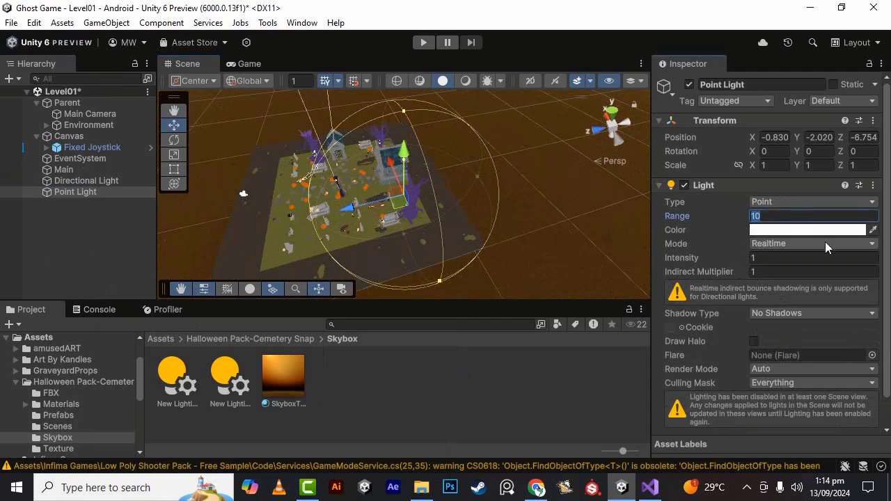
pyautogui.write('30')
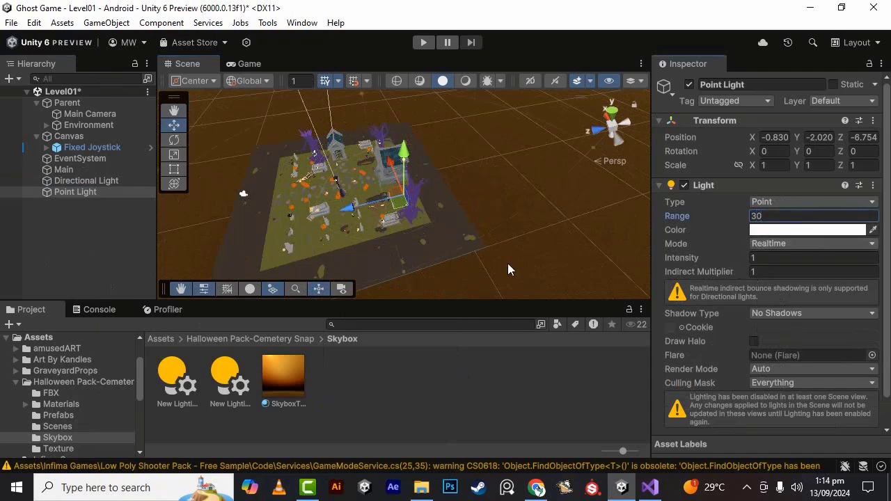
pyautogui.scroll(-8, 369, 214)
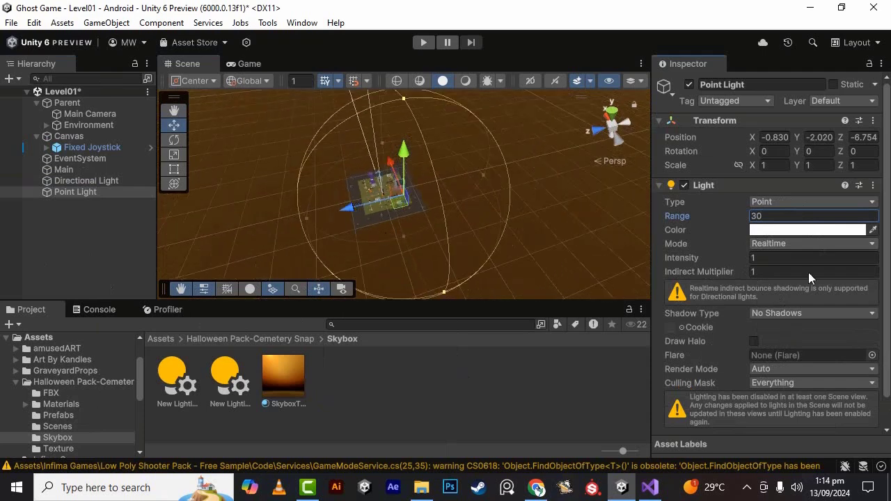
# Step: Try smaller Range values for the Point Light and settle on a Range of 10
pyautogui.click(794, 216)
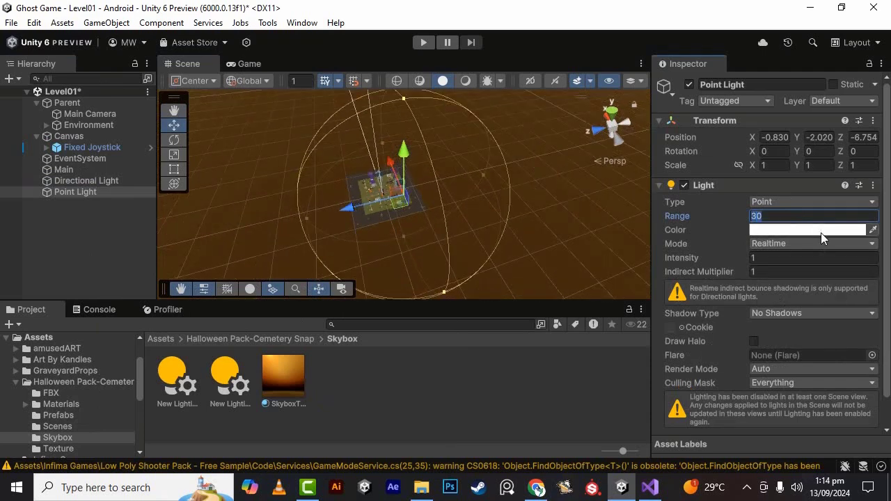
pyautogui.write('20')
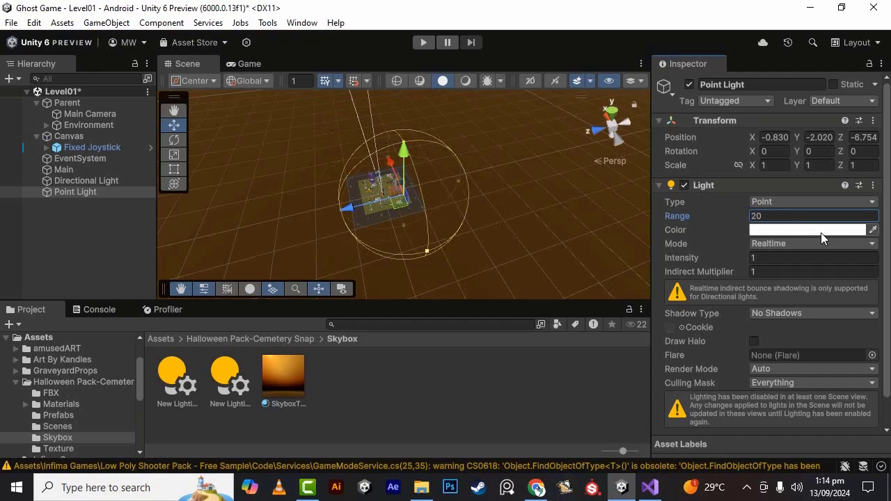
pyautogui.click(821, 220)
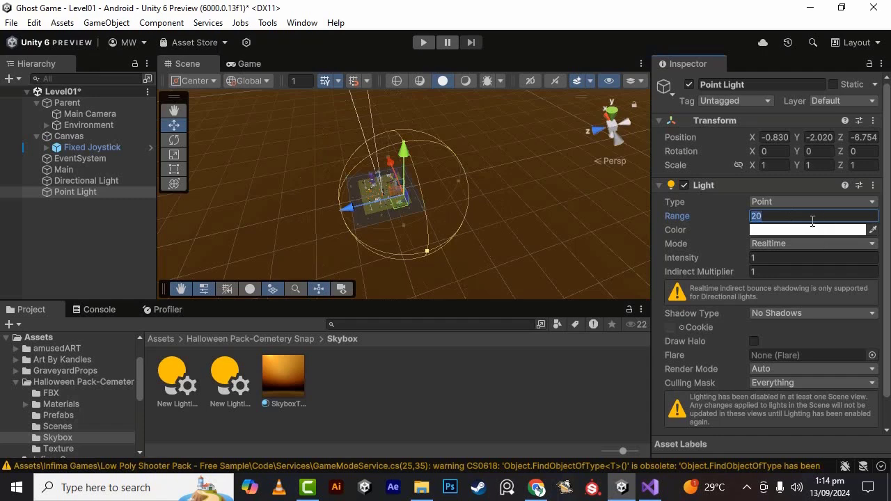
pyautogui.write('15')
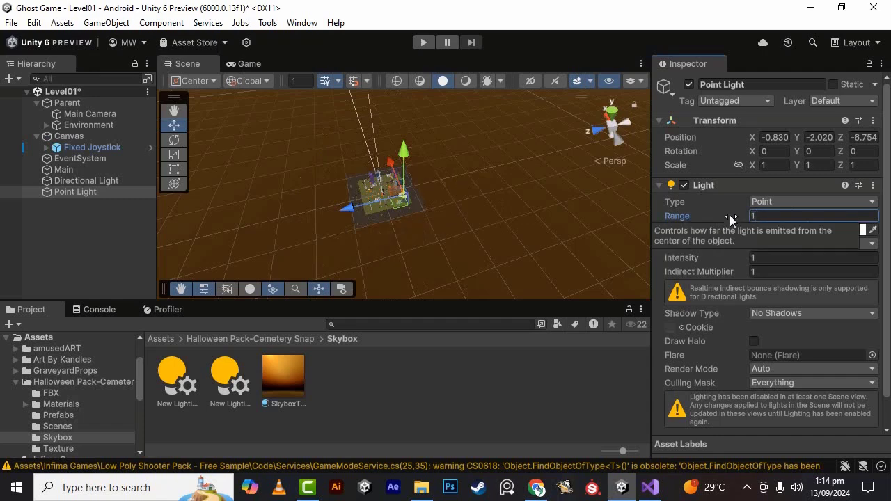
pyautogui.write('0')
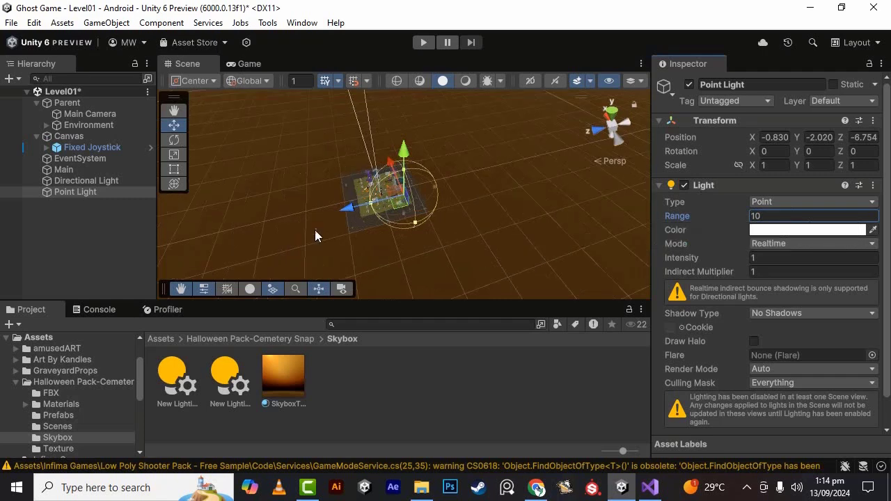
# Step: Move the Point Light horizontally over the graveyard to about X -3.3, Z -1.1
pyautogui.scroll(5, 330, 239)
pyautogui.click(612, 110)
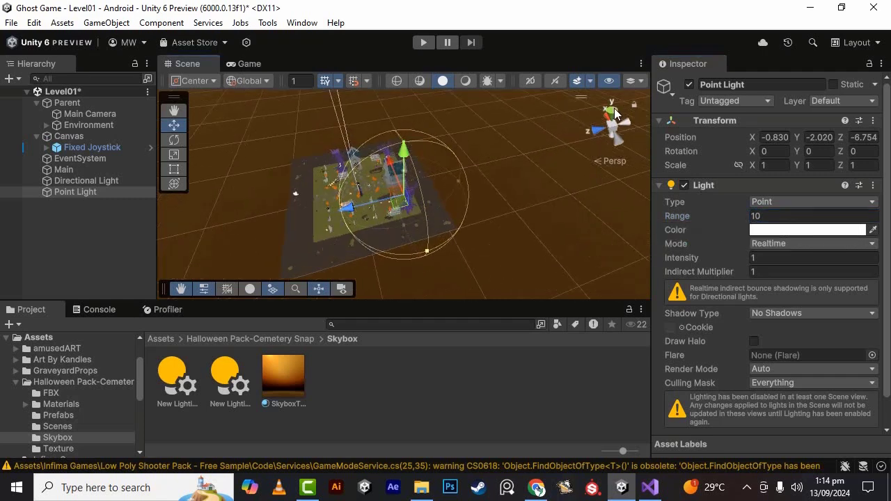
pyautogui.moveTo(403, 155); pyautogui.dragTo(388, 135)
pyautogui.keyDown('alt'); pyautogui.moveTo(358, 206); pyautogui.dragTo(740, 122); pyautogui.keyUp('alt')
pyautogui.moveTo(354, 227); pyautogui.dragTo(706, 189)
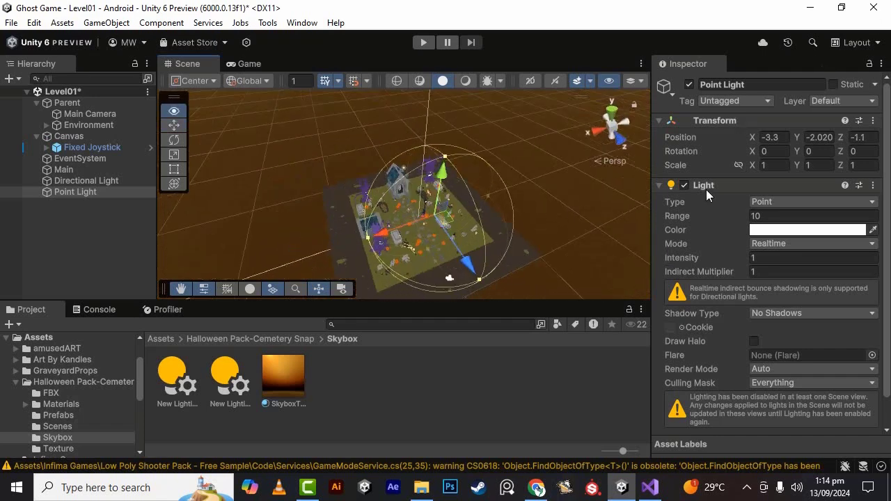
# Step: Tint the Point Light a fully saturated orange
pyautogui.click(808, 230)
pyautogui.click(854, 202)
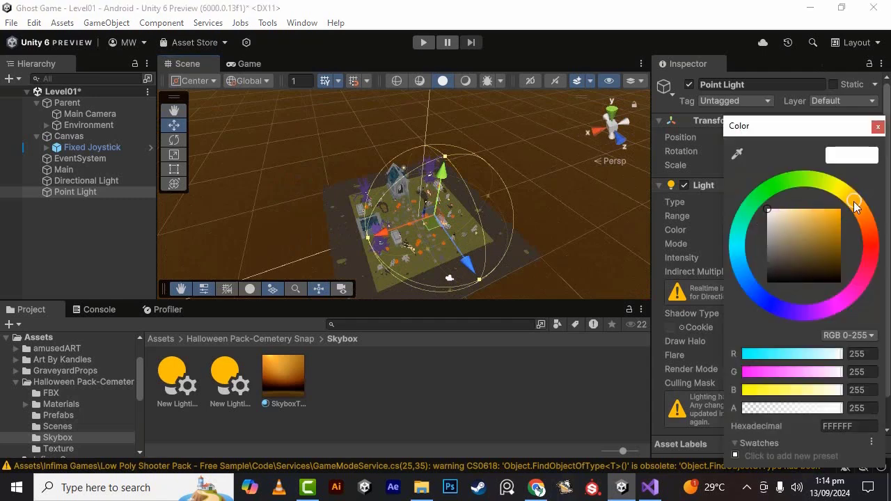
pyautogui.click(859, 210)
pyautogui.moveTo(825, 224); pyautogui.dragTo(843, 207)
# Step: Raise the orange Point Light above the graves to a height of about Y 2.34
pyautogui.keyDown('alt'); pyautogui.moveTo(451, 240); pyautogui.dragTo(474, 185); pyautogui.keyUp('alt')
pyautogui.scroll(8, 469, 211)
pyautogui.keyDown('alt'); pyautogui.moveTo(554, 211); pyautogui.dragTo(511, 159); pyautogui.keyUp('alt')
pyautogui.moveTo(447, 171); pyautogui.dragTo(446, 104)
pyautogui.scroll(-3, 486, 166)
pyautogui.keyDown('alt'); pyautogui.moveTo(487, 166); pyautogui.dragTo(475, 192); pyautogui.keyUp('alt')
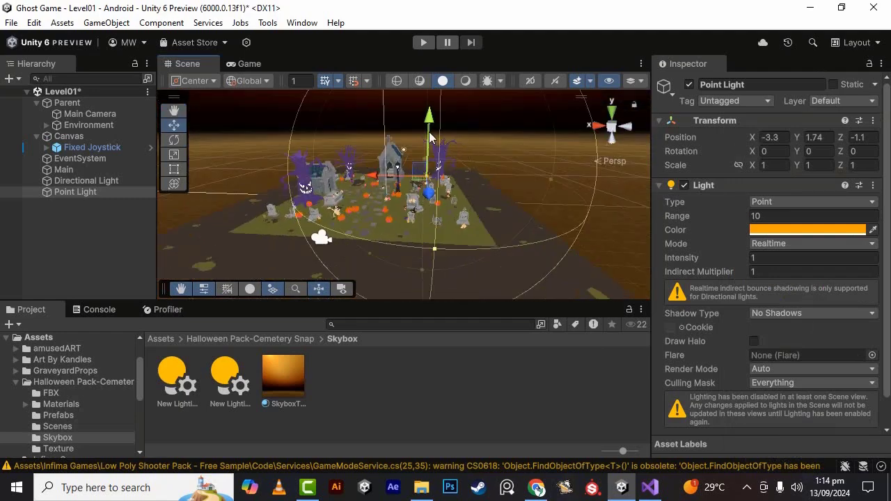
pyautogui.moveTo(429, 138)
pyautogui.mouseDown()
pyautogui.moveTo(424, 122)
pyautogui.moveTo(426, 130)
pyautogui.mouseUp()
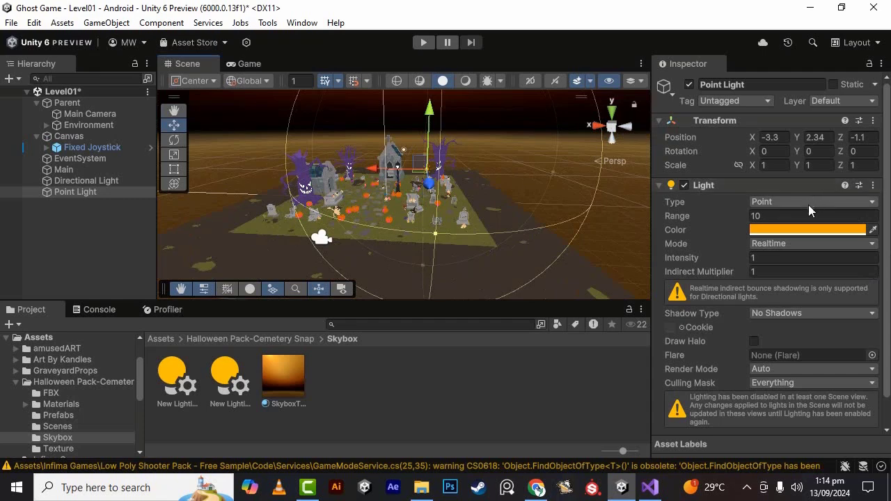
# Step: Set the Point Light's Mode to Baked and its Intensity to 2
pyautogui.click(795, 243)
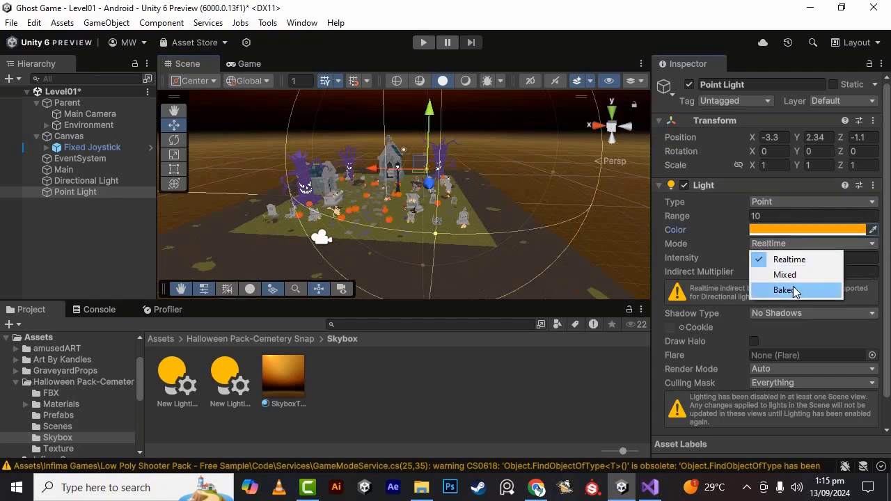
pyautogui.click(794, 291)
pyautogui.click(763, 258)
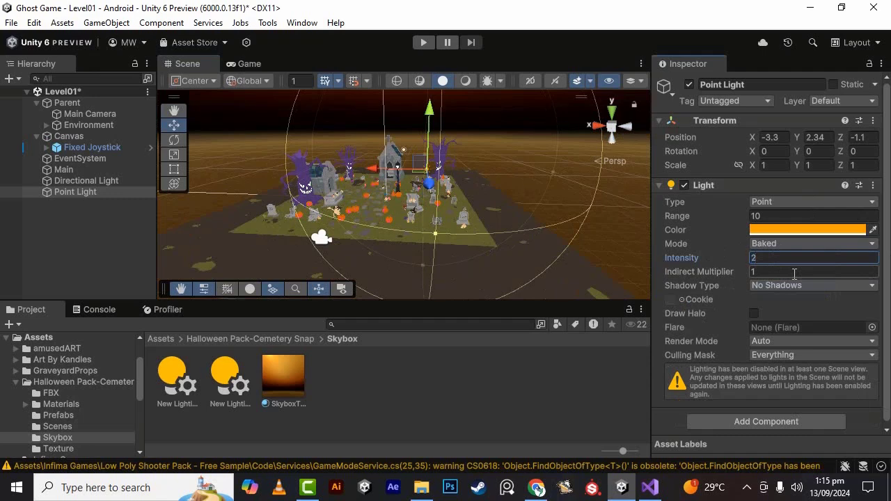
# Step: Duplicate the orange Point Light and move the copy along X to about 5.75, above the nearby crypt
pyautogui.keyDown('alt'); pyautogui.moveTo(384, 204); pyautogui.dragTo(402, 238); pyautogui.keyUp('alt')
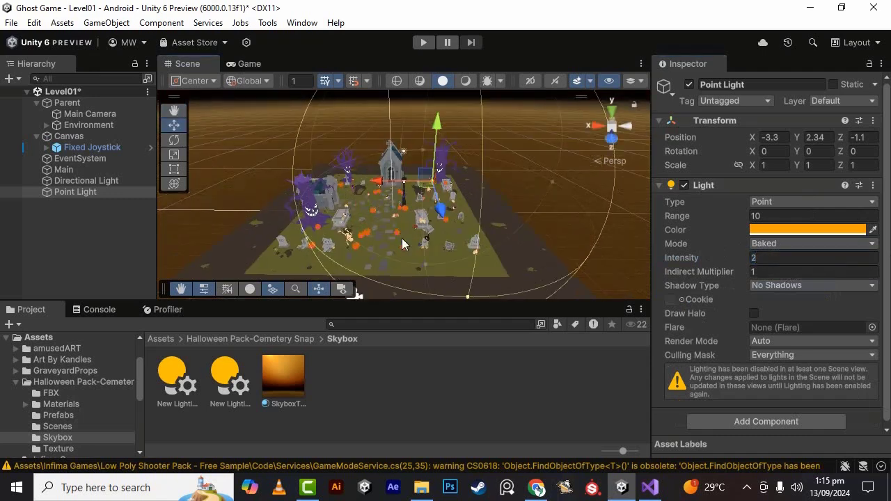
pyautogui.hotkey('ctrl', 'd')
pyautogui.moveTo(388, 197); pyautogui.dragTo(277, 186)
pyautogui.keyDown('alt'); pyautogui.moveTo(277, 188); pyautogui.dragTo(282, 238); pyautogui.keyUp('alt')
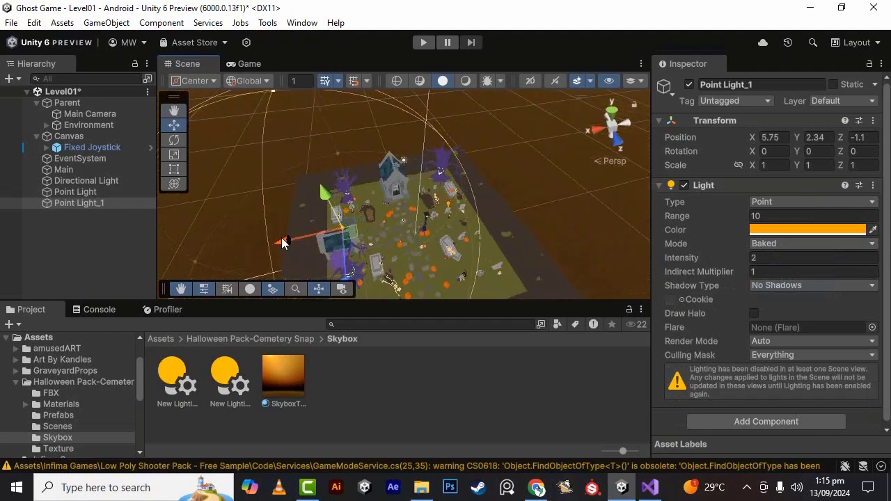
# Step: Tint the duplicated point light light blue (00DAFF) and check its coverage, keeping the Range at 10
pyautogui.click(779, 230)
pyautogui.click(741, 259)
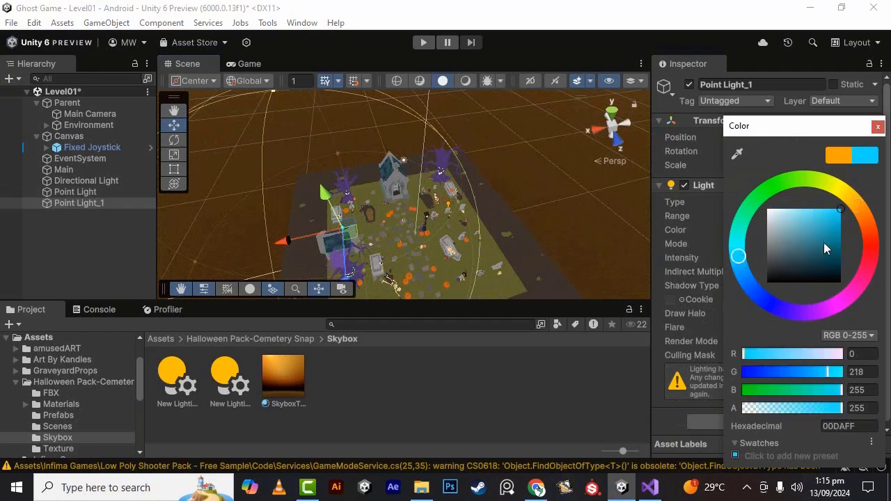
pyautogui.click(878, 126)
pyautogui.click(777, 215)
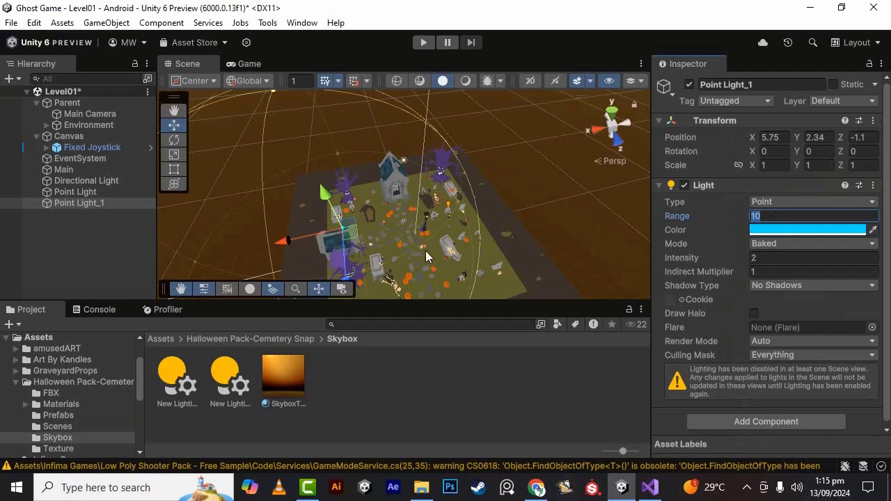
pyautogui.keyDown('alt'); pyautogui.moveTo(425, 250); pyautogui.dragTo(450, 139); pyautogui.keyUp('alt')
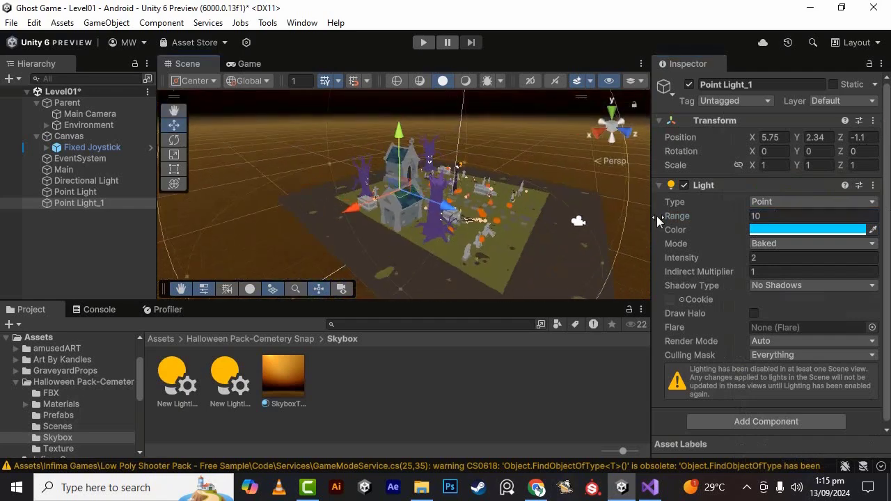
# Step: Duplicate the blue point light and move the copy to about X 1.44, Y 4.14, Z -2.77, near the other crypt
pyautogui.keyDown('alt'); pyautogui.moveTo(425, 216); pyautogui.dragTo(390, 303); pyautogui.keyUp('alt')
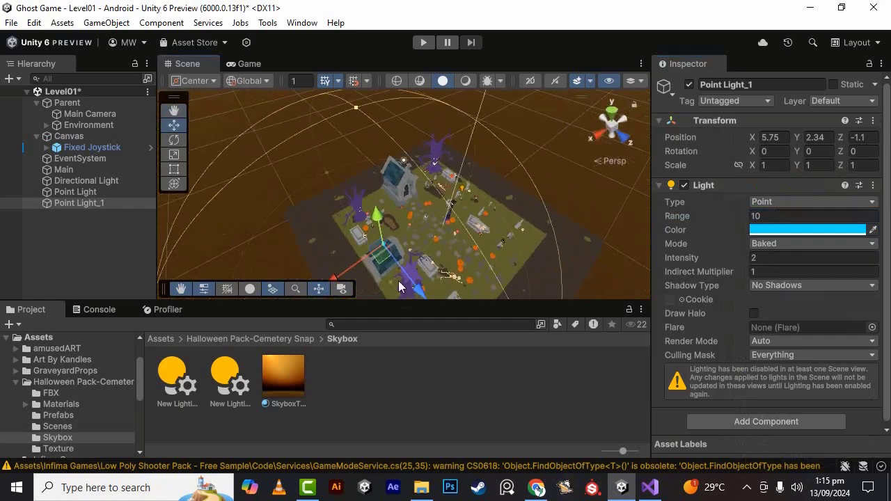
pyautogui.hotkey('ctrl', 'd')
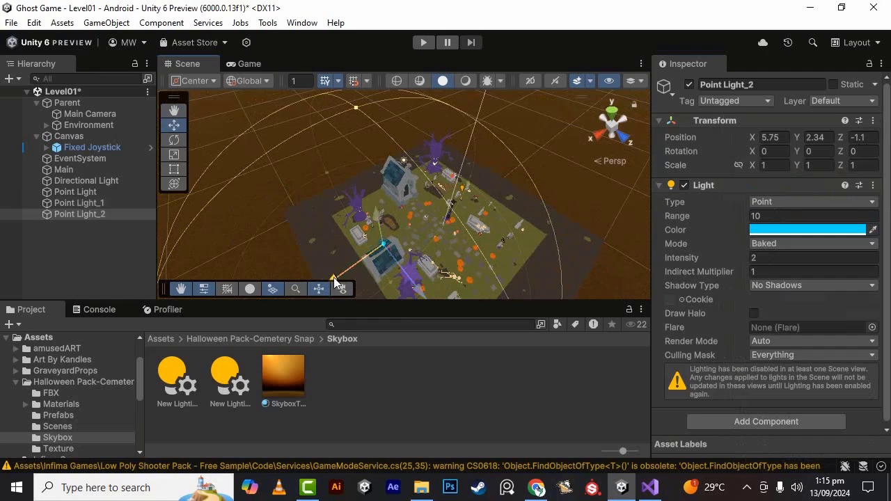
pyautogui.moveTo(333, 277); pyautogui.dragTo(384, 251)
pyautogui.moveTo(464, 258); pyautogui.dragTo(445, 250)
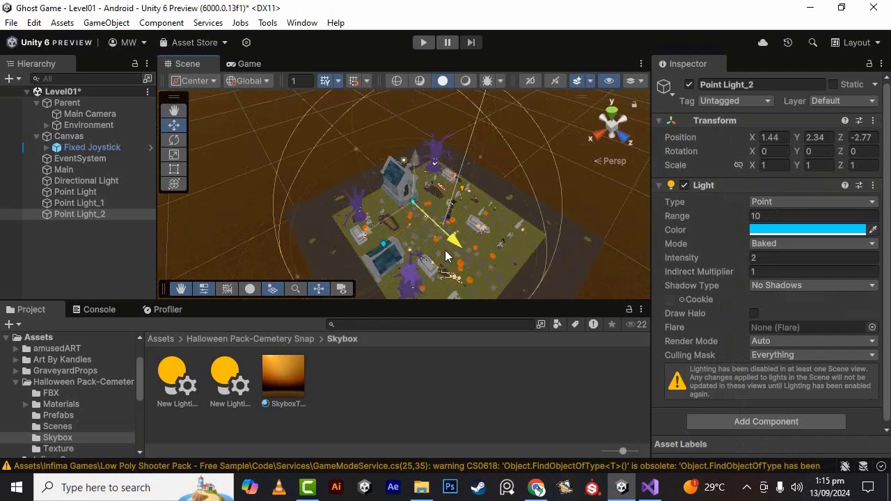
pyautogui.moveTo(417, 163); pyautogui.dragTo(420, 147)
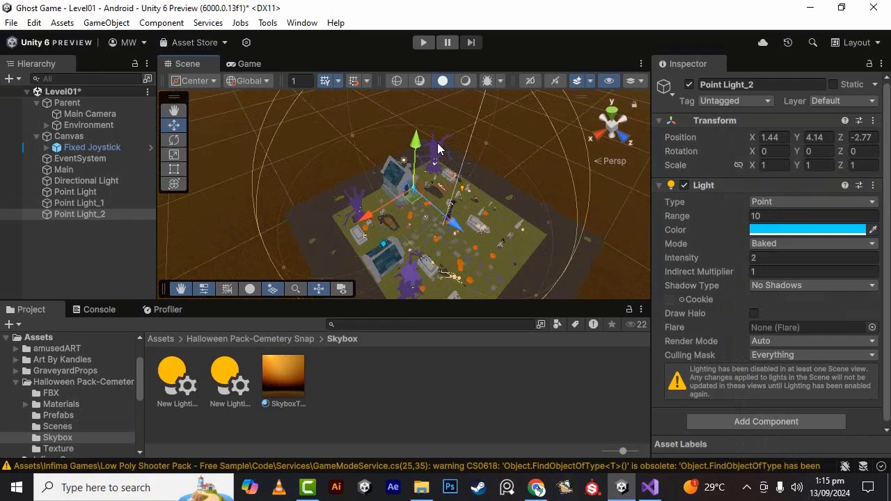
# Step: Tint the third point light orange-red (FF3100) and raise it to about Y 4.64
pyautogui.click(790, 228)
pyautogui.click(870, 233)
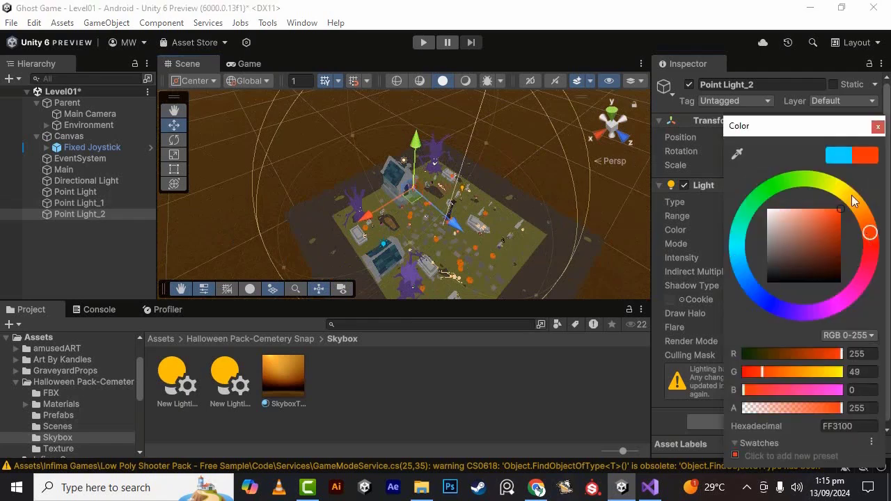
pyautogui.keyDown('alt'); pyautogui.moveTo(457, 163); pyautogui.dragTo(396, 90); pyautogui.keyUp('alt')
pyautogui.keyDown('alt'); pyautogui.moveTo(414, 153); pyautogui.dragTo(513, 250); pyautogui.keyUp('alt')
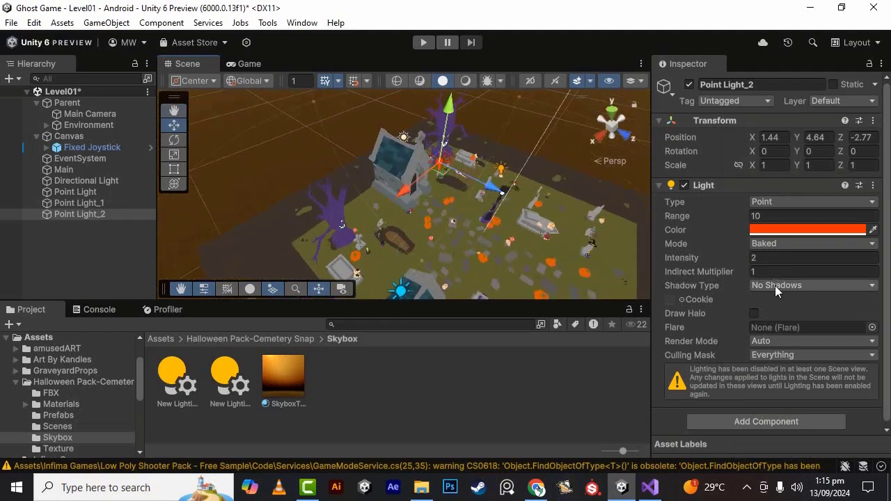
# Step: Set the orange-red point light's Intensity to 4
pyautogui.click(771, 257)
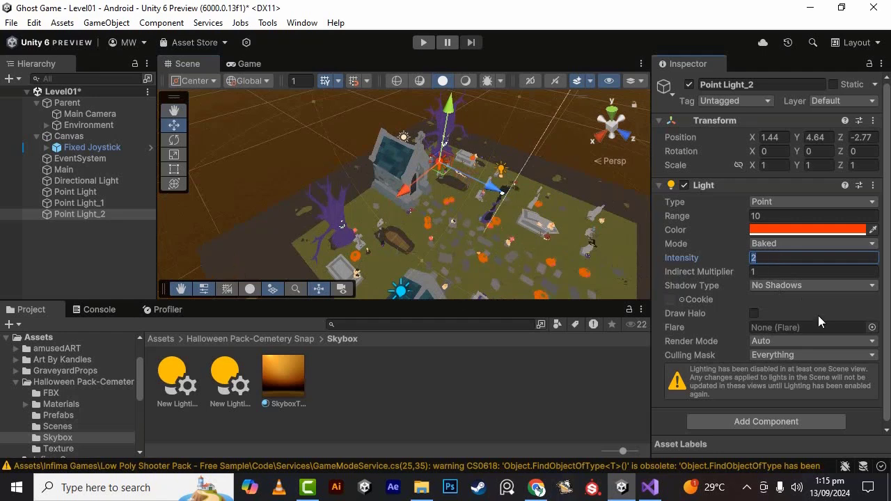
pyautogui.write('4')
pyautogui.scroll(-1, 208, 190)
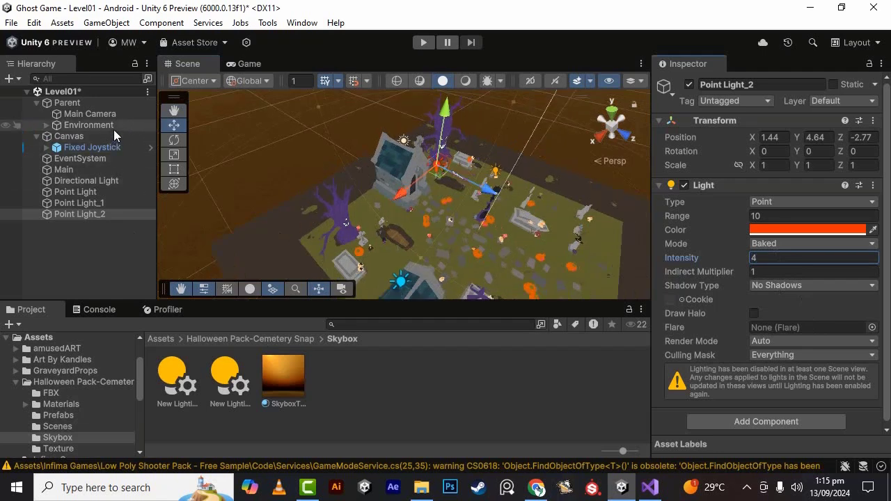
# Step: Select a pumpkin in the graveyard to check its Static setting, and clear the selection
pyautogui.scroll(-2, 413, 236)
pyautogui.click(423, 239)
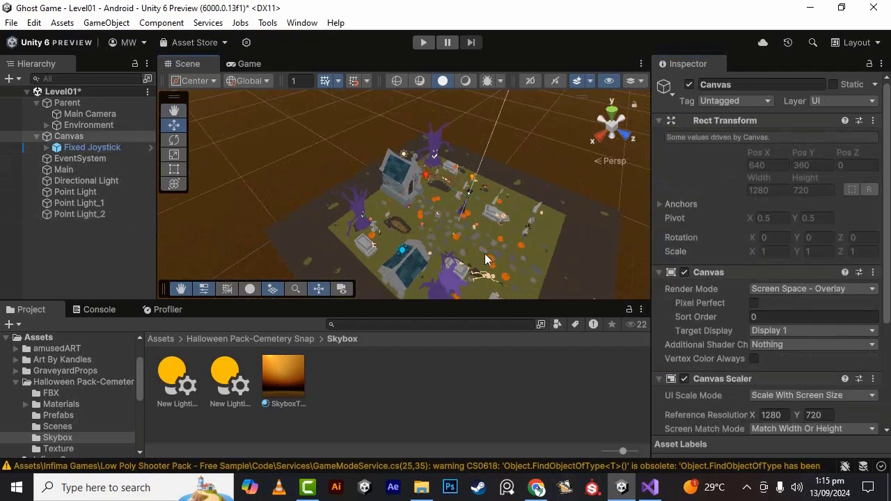
pyautogui.click(491, 264)
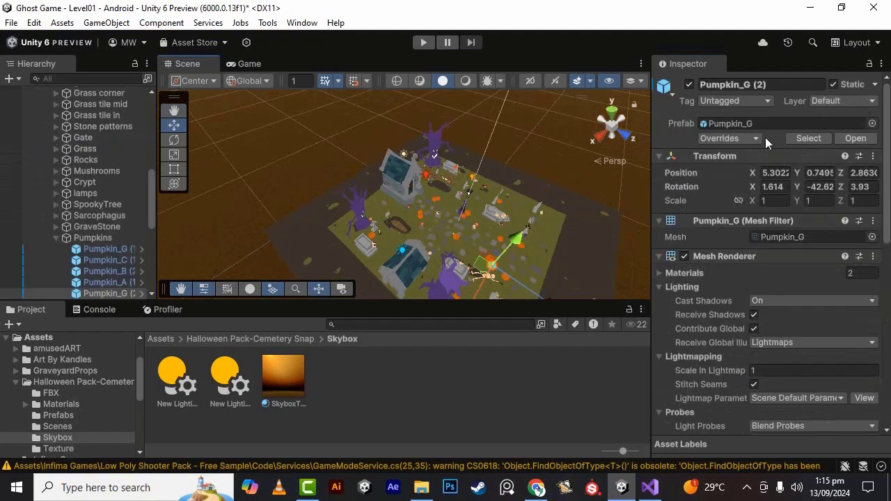
pyautogui.keyDown('alt'); pyautogui.moveTo(479, 209); pyautogui.dragTo(491, 168); pyautogui.keyUp('alt')
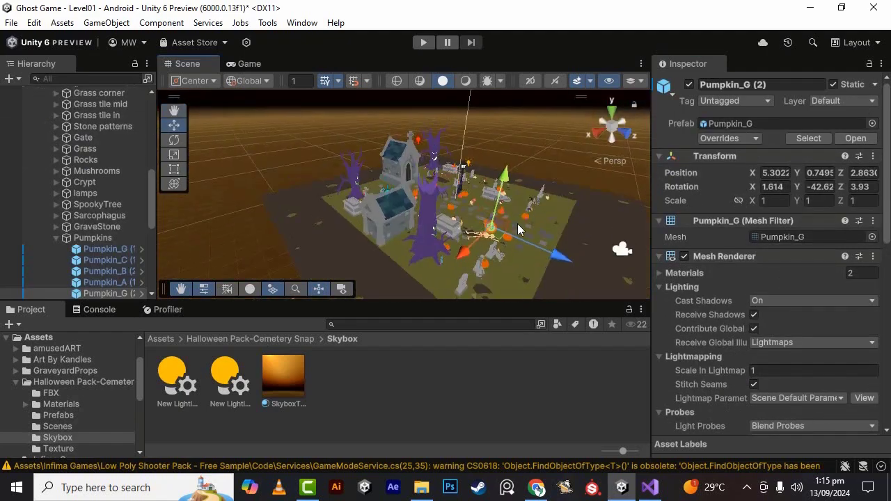
pyautogui.click(449, 412)
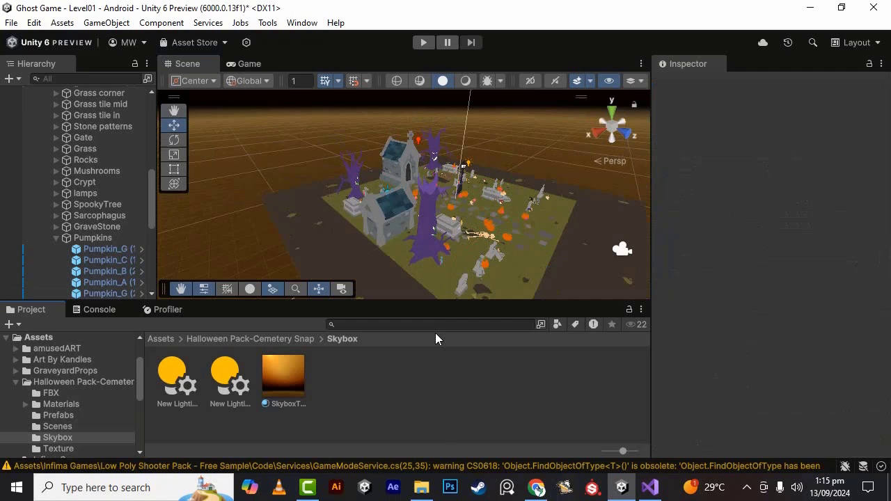
# Step: Open the Lighting window, dock it beside the Inspector and widen the docked area
pyautogui.click(301, 22)
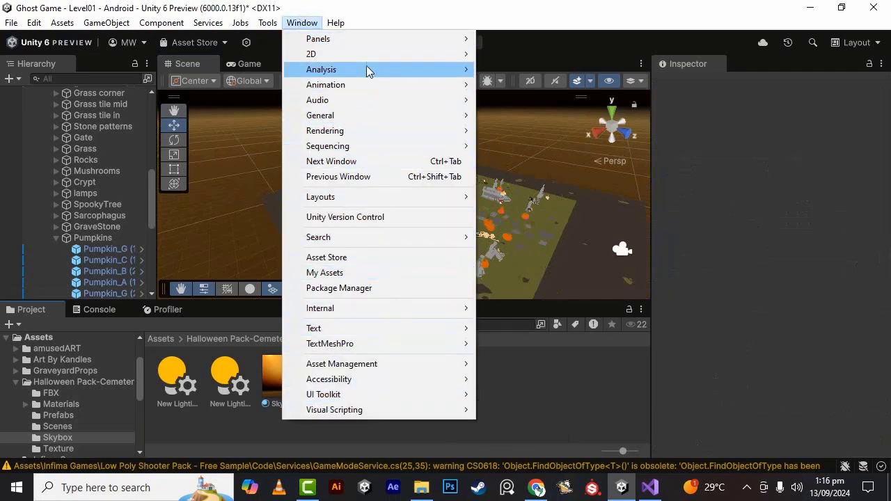
pyautogui.moveTo(361, 130)
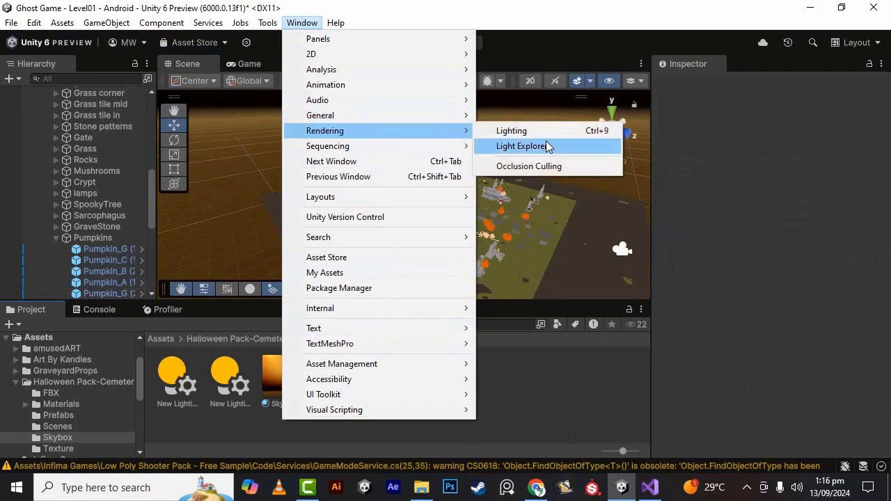
pyautogui.click(549, 132)
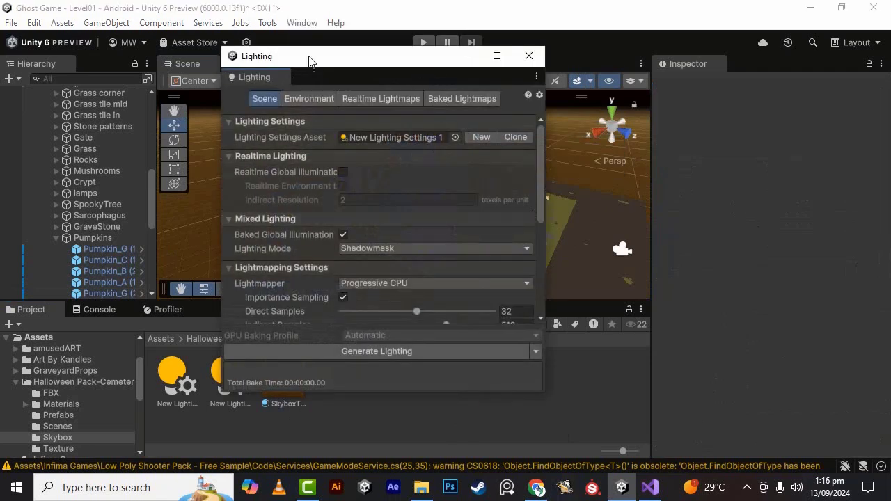
pyautogui.moveTo(313, 61); pyautogui.dragTo(779, 70)
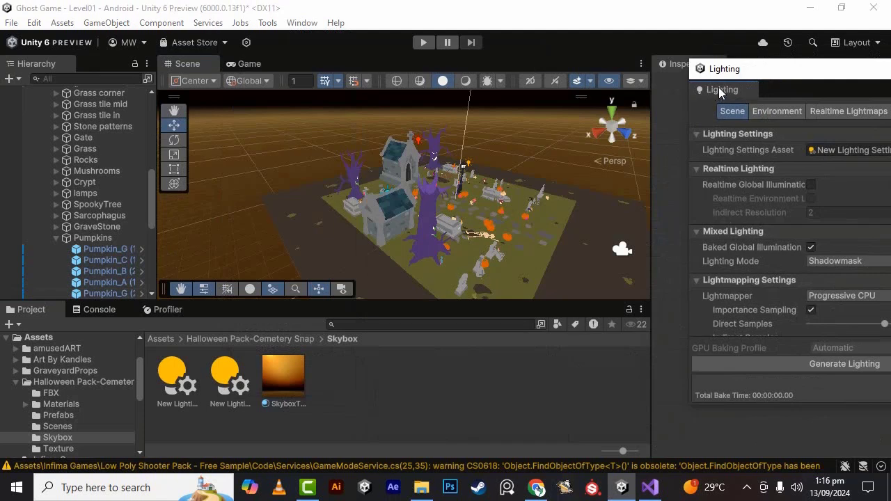
pyautogui.moveTo(718, 87); pyautogui.dragTo(745, 63)
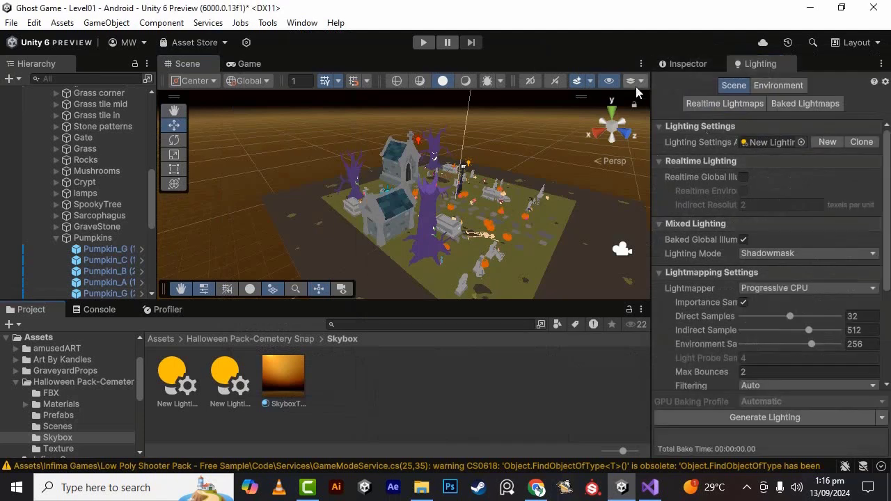
pyautogui.moveTo(652, 91); pyautogui.dragTo(621, 89)
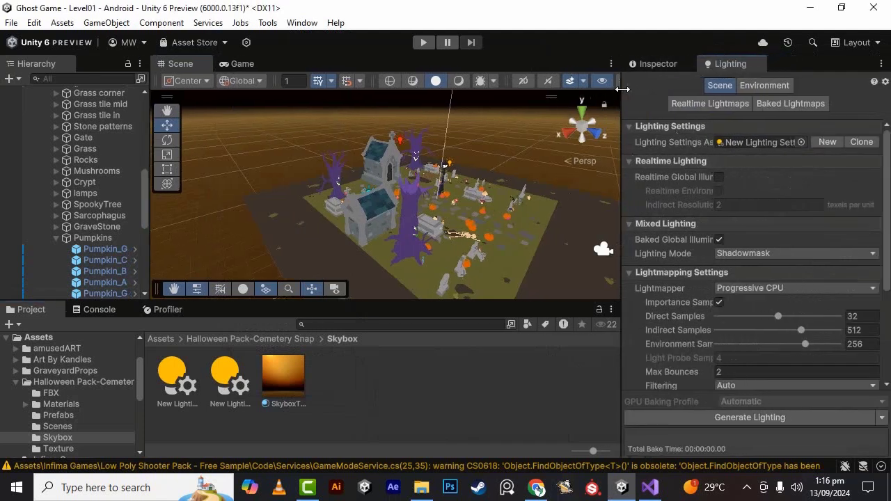
# Step: Check the Baked Lightmaps page and the additional light-generation options, leaving any baked data uncleared
pyautogui.click(789, 105)
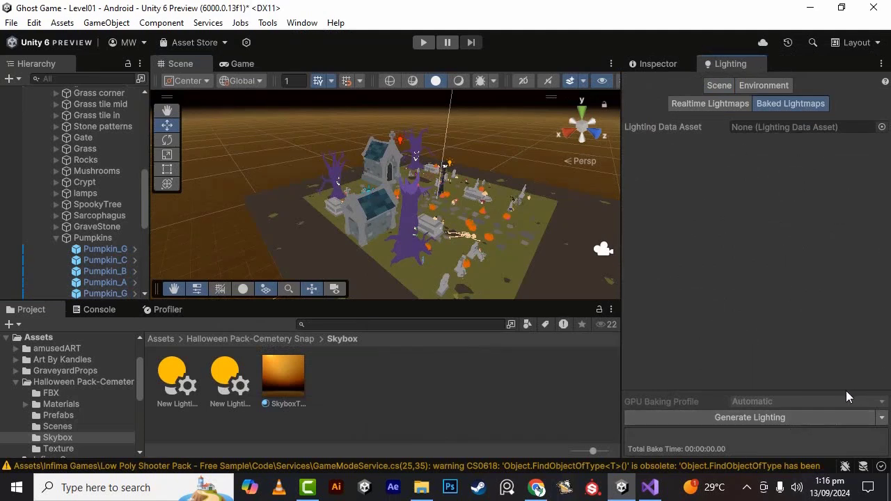
pyautogui.click(728, 84)
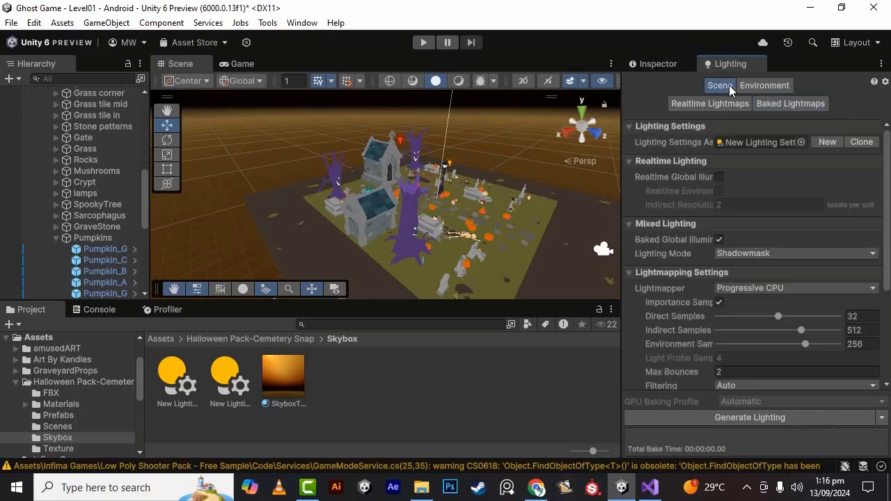
pyautogui.click(882, 418)
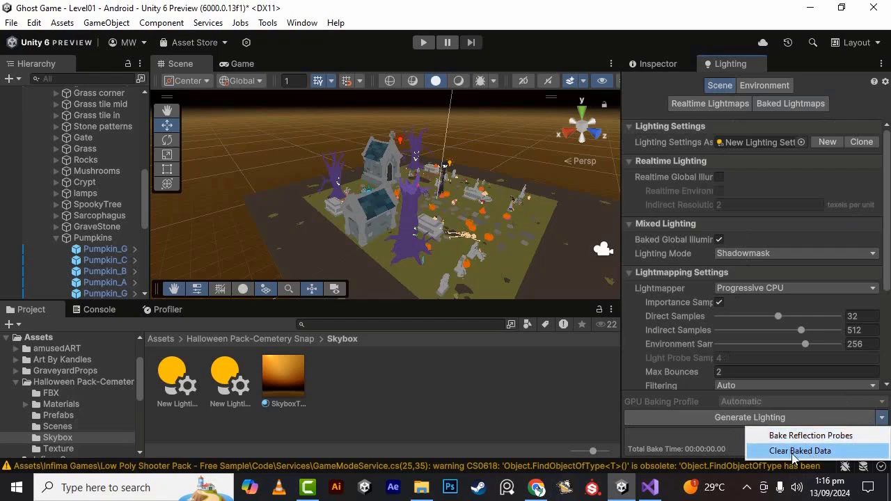
pyautogui.click(624, 3)
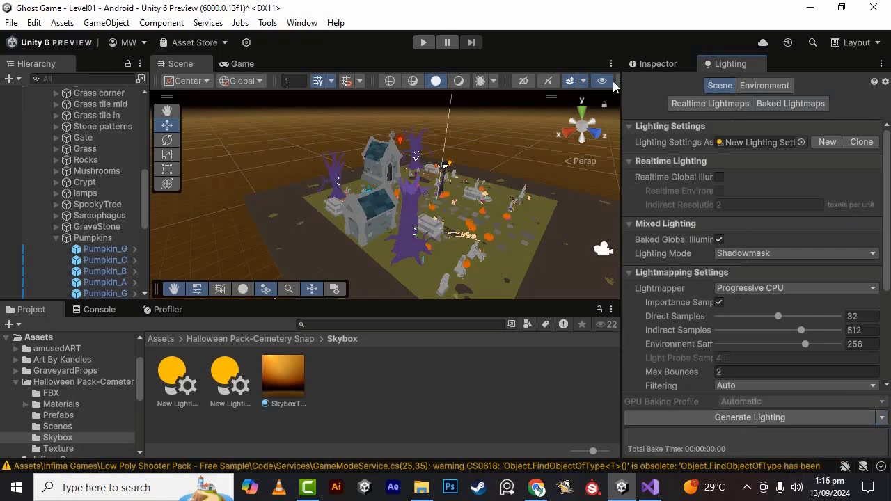
# Step: Widen the Lighting panel and review the available Lightmapper choices, leaving it on Progressive CPU
pyautogui.moveTo(619, 170); pyautogui.dragTo(561, 171)
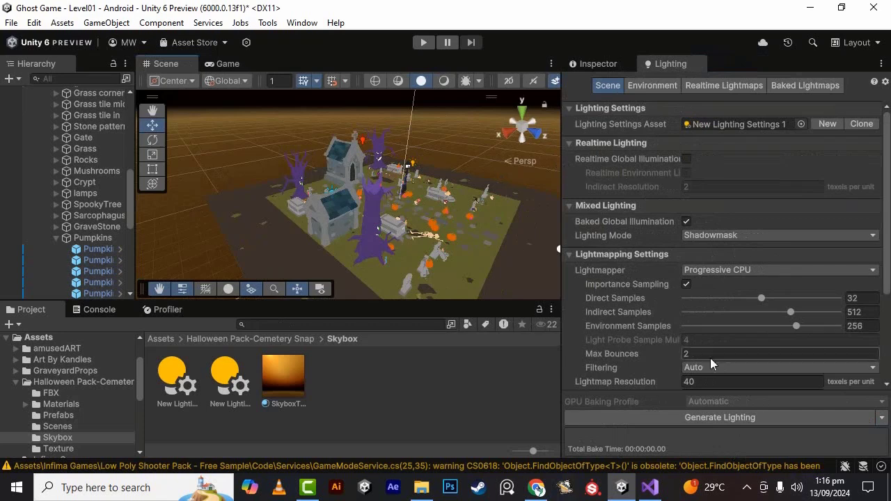
pyautogui.click(739, 272)
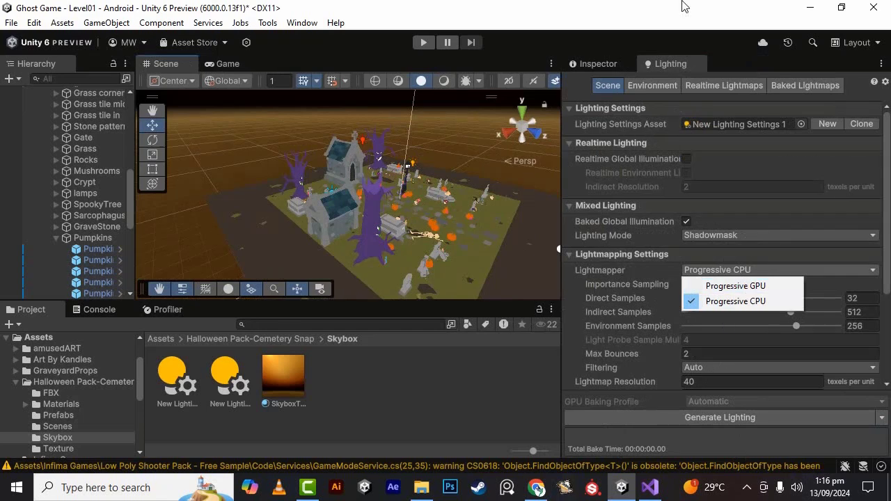
pyautogui.click(726, 2)
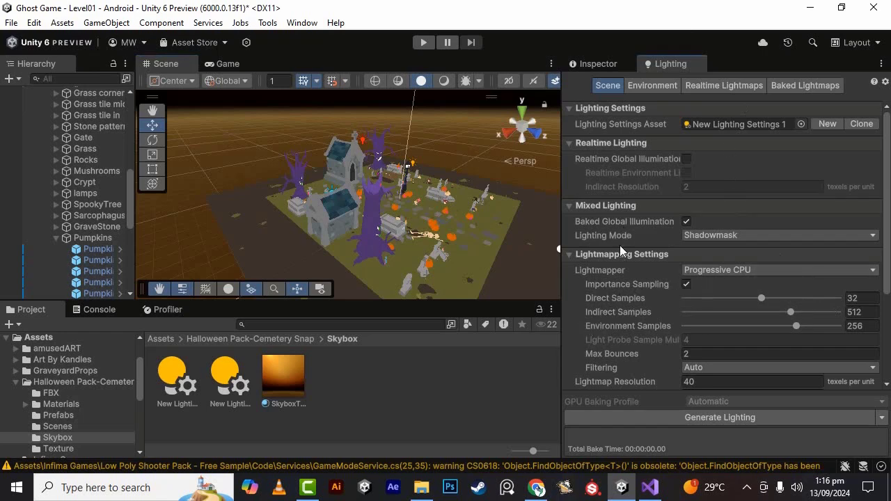
pyautogui.click(737, 276)
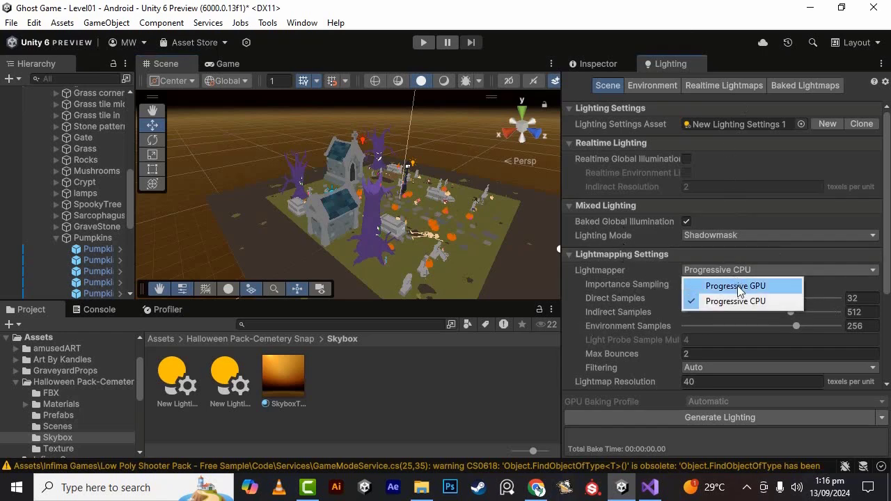
pyautogui.click(721, 6)
# Step: Set the Lightmap Resolution to 10 texels per unit and keep the Max Lightmap Size at 1024
pyautogui.scroll(-3, 668, 267)
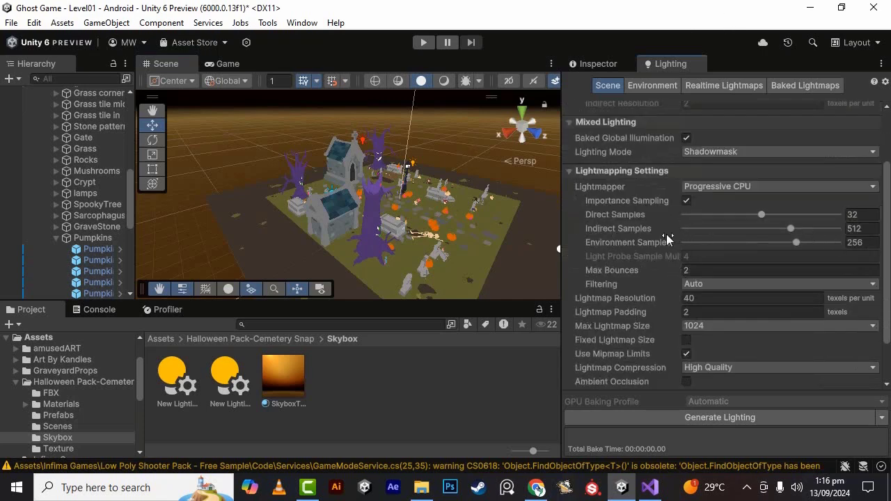
pyautogui.scroll(-2, 680, 277)
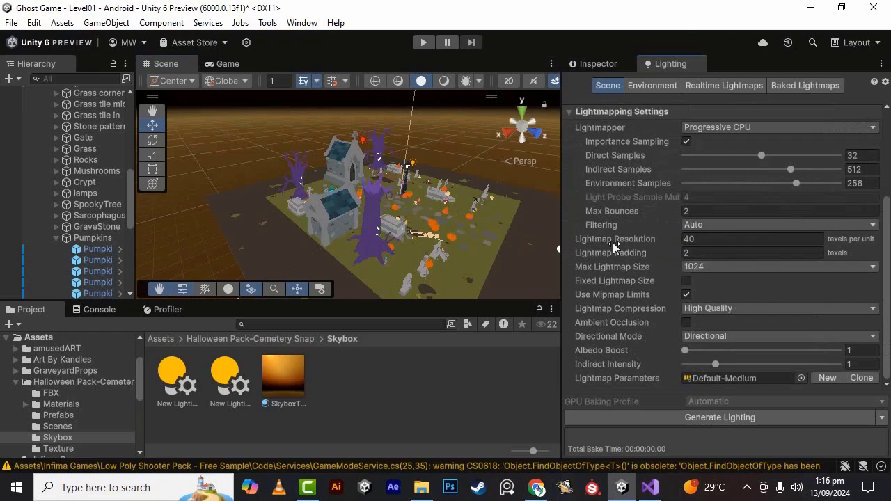
pyautogui.write('1')
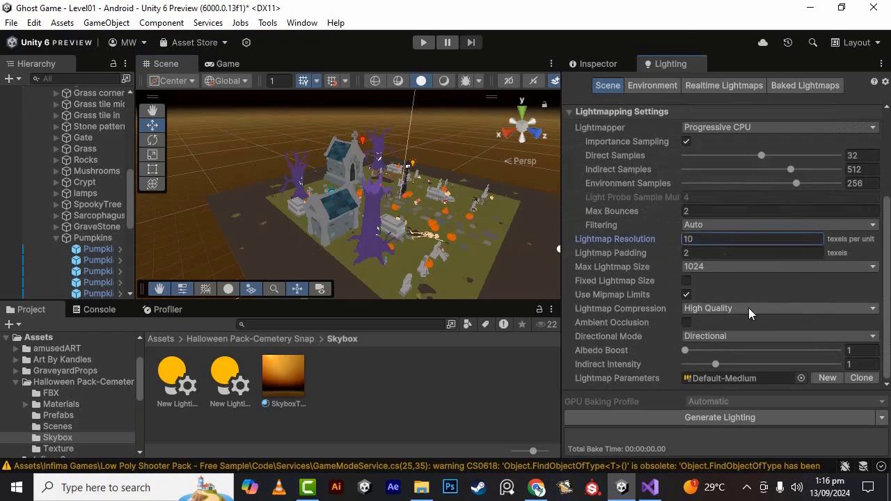
pyautogui.click(709, 265)
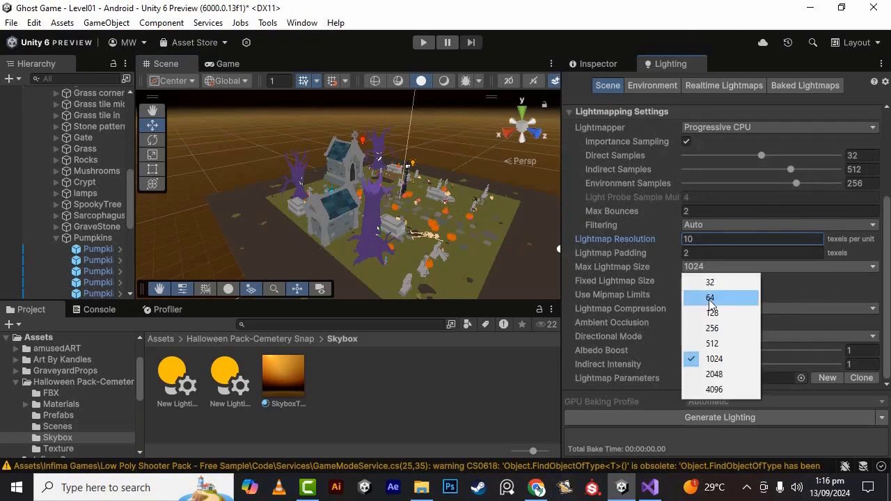
pyautogui.click(714, 359)
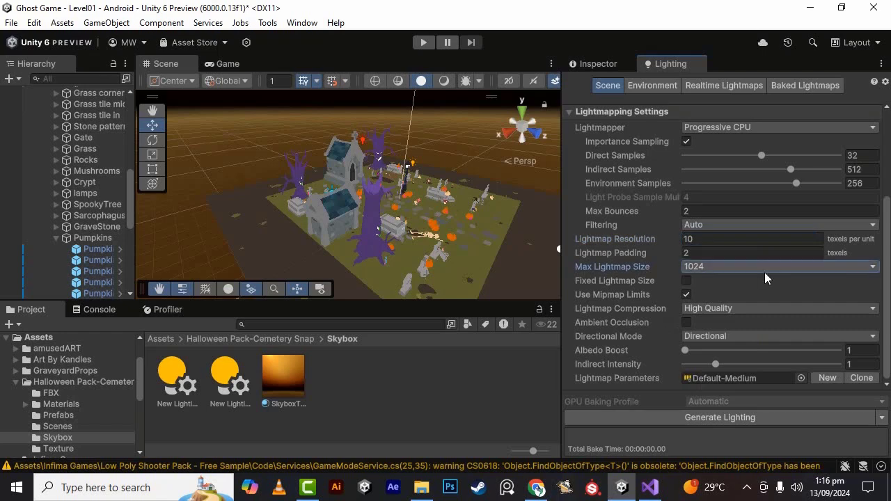
pyautogui.click(741, 264)
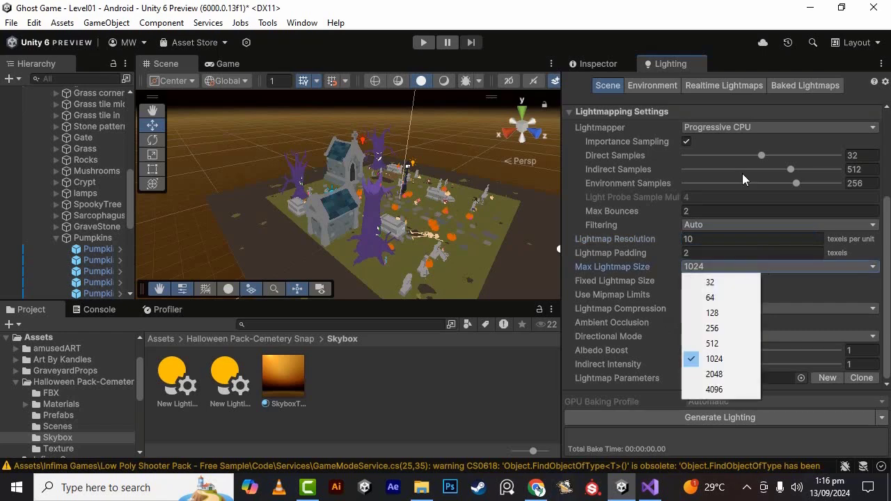
pyautogui.click(743, 2)
# Step: Set Lightmap Compression to Normal Quality and view the Lightmap Parameters presets without choosing another one
pyautogui.click(710, 311)
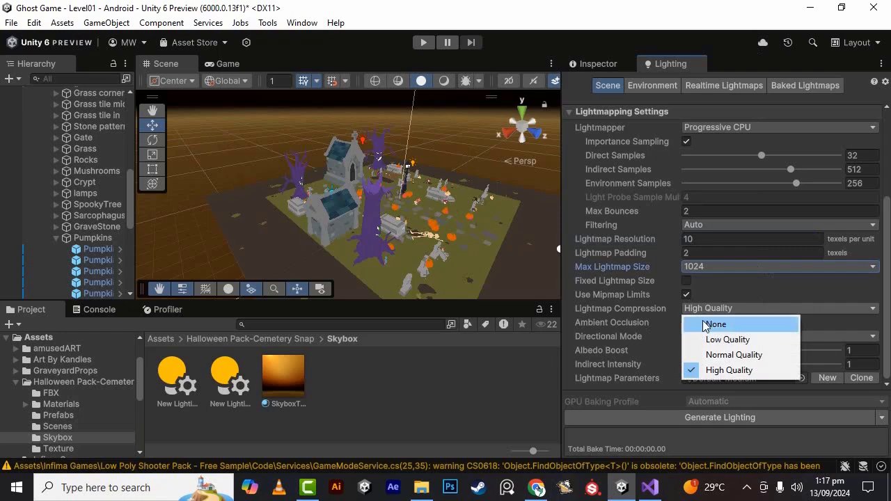
pyautogui.click(720, 357)
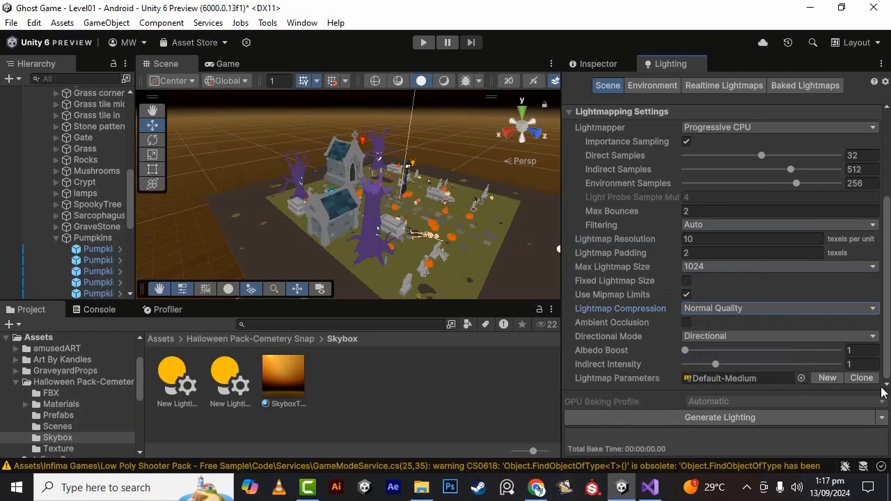
pyautogui.click(801, 378)
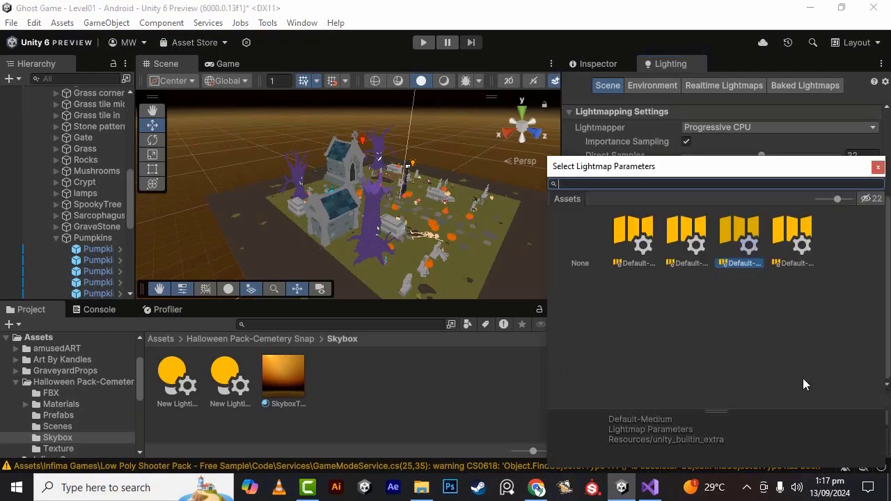
pyautogui.click(879, 167)
pyautogui.scroll(5, 675, 404)
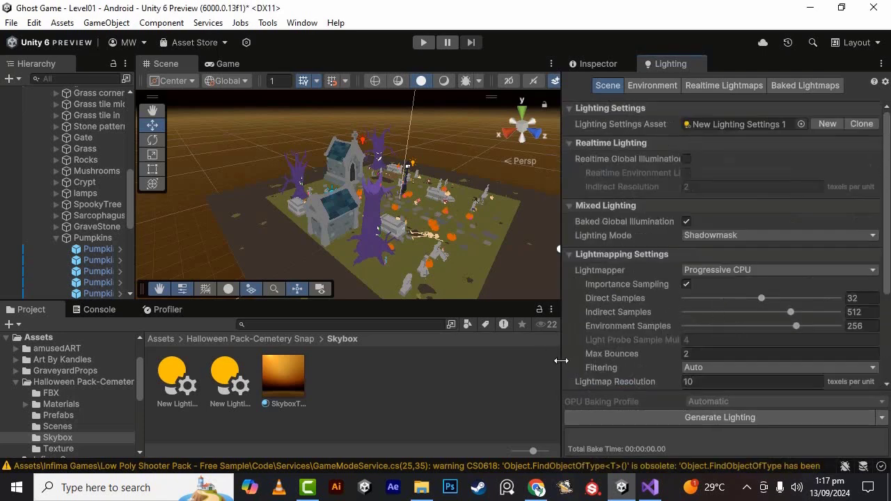
# Step: Try enabling Realtime Global Illumination and turn it back off
pyautogui.moveTo(561, 361); pyautogui.dragTo(526, 395)
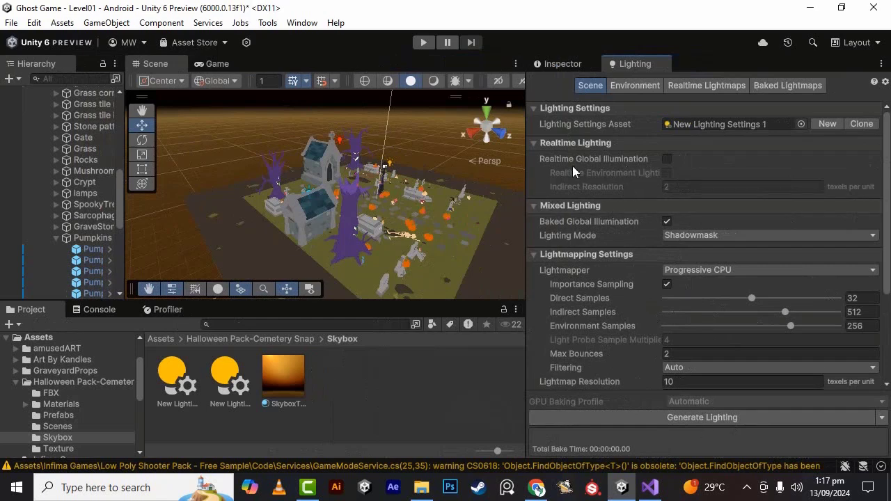
pyautogui.click(666, 159)
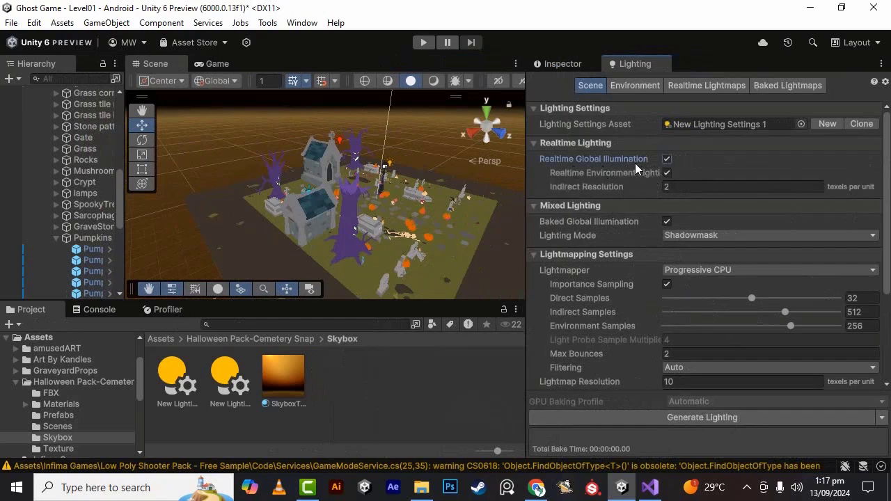
pyautogui.click(667, 160)
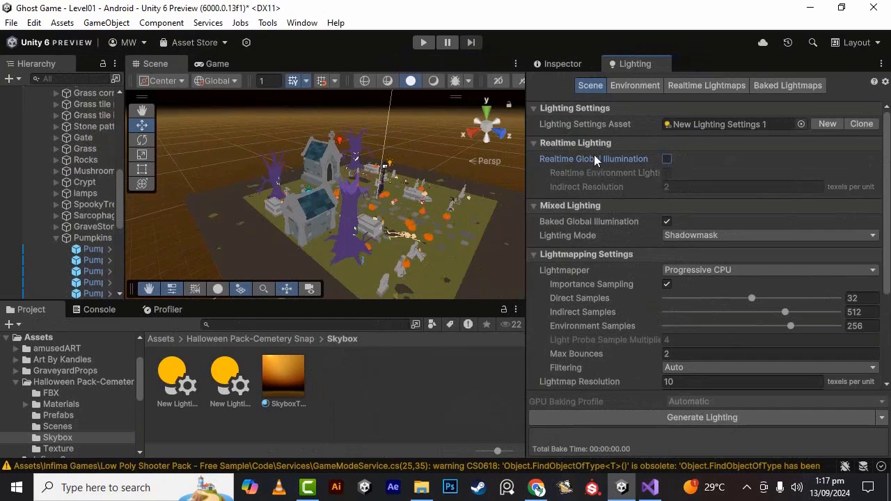
# Step: Show the Game view, generate the level's lighting and widen the view area
pyautogui.click(208, 63)
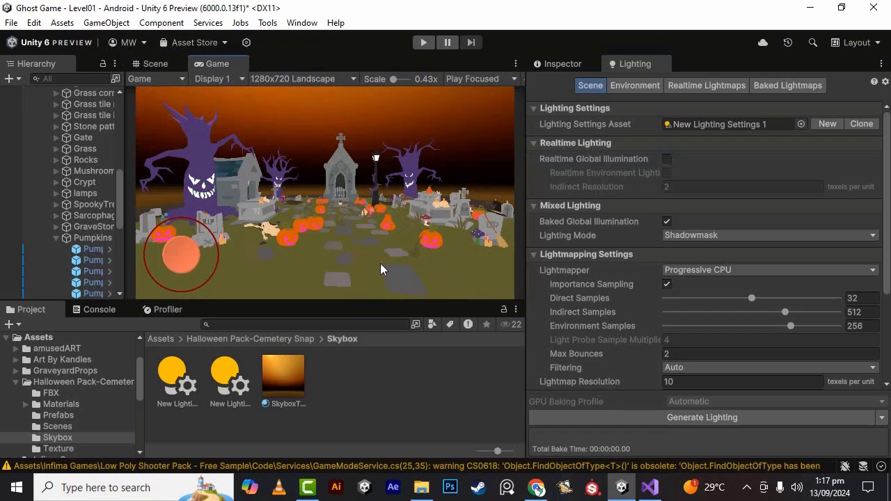
pyautogui.click(655, 419)
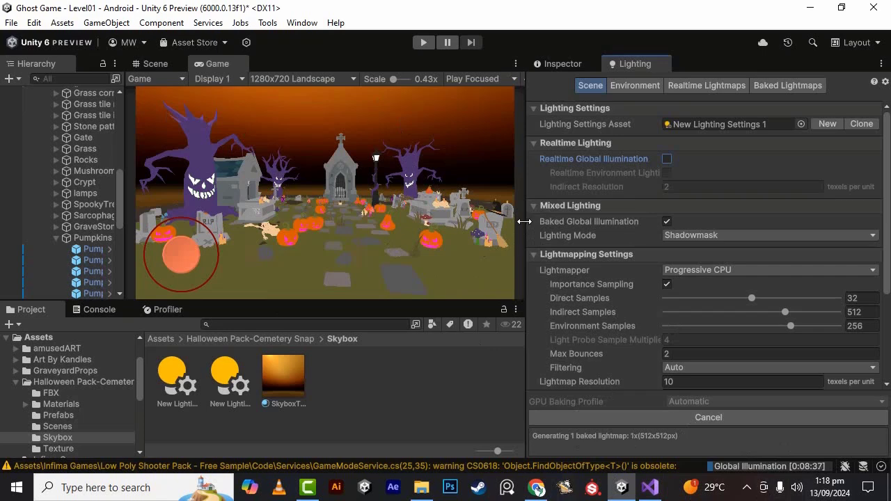
pyautogui.moveTo(522, 221); pyautogui.dragTo(569, 222)
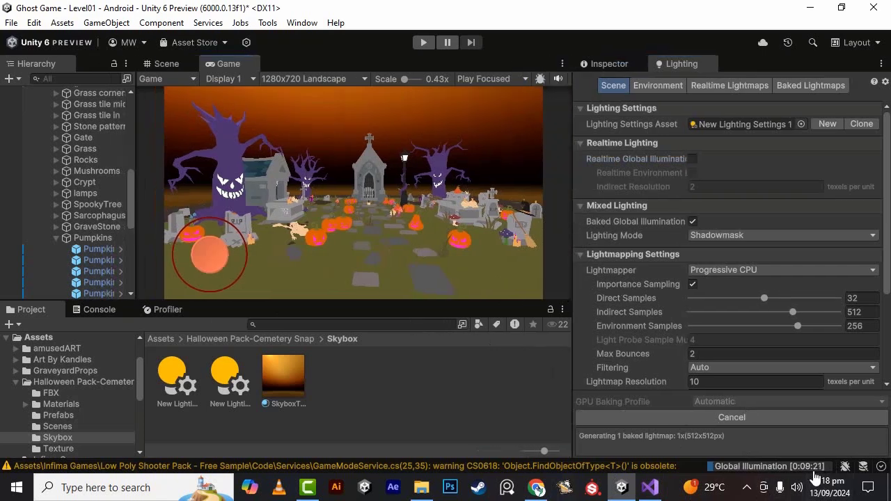
pyautogui.click(747, 489)
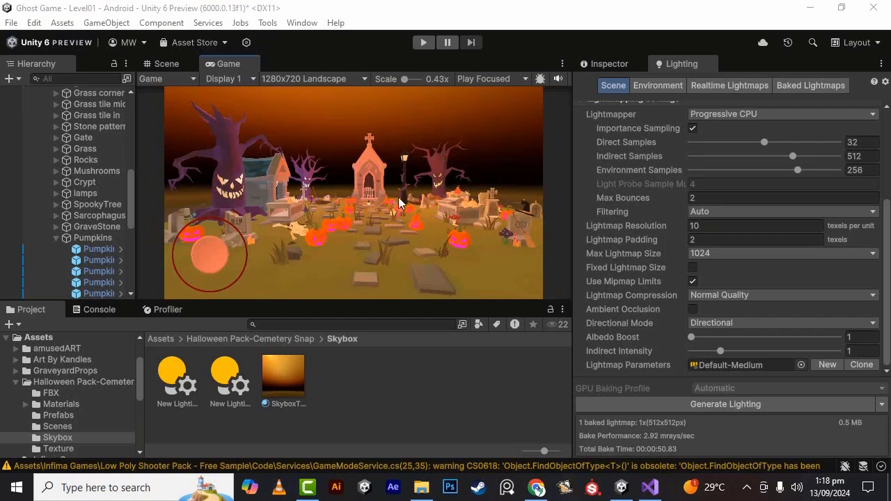
# Step: Inspect the baked and realtime lightmaps, and examine the baked lighting around the graveyard in the Scene and Game views
pyautogui.click(826, 88)
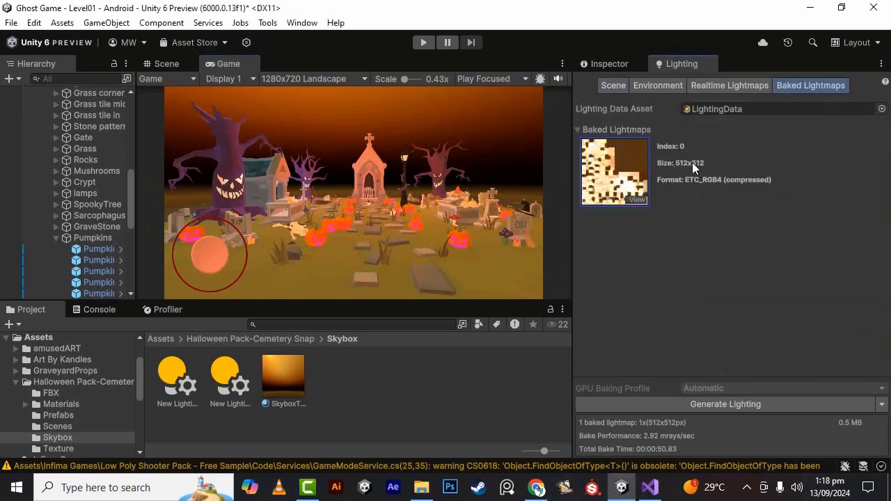
pyautogui.click(729, 87)
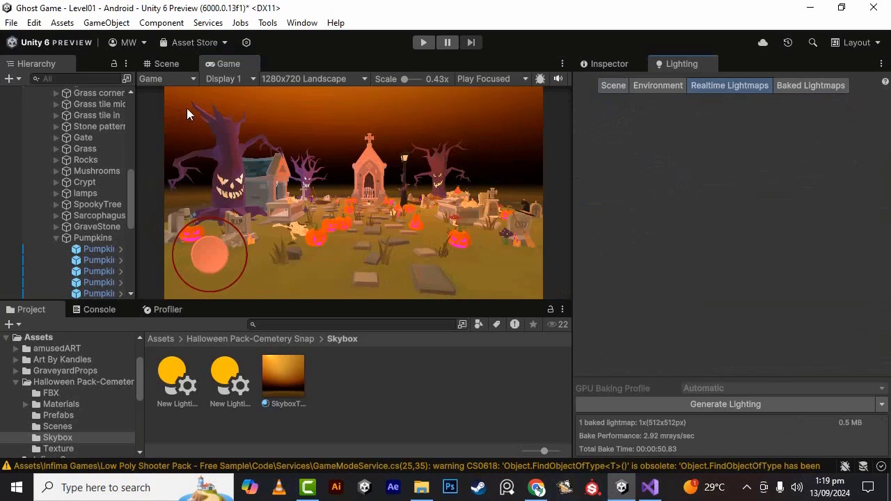
pyautogui.click(179, 62)
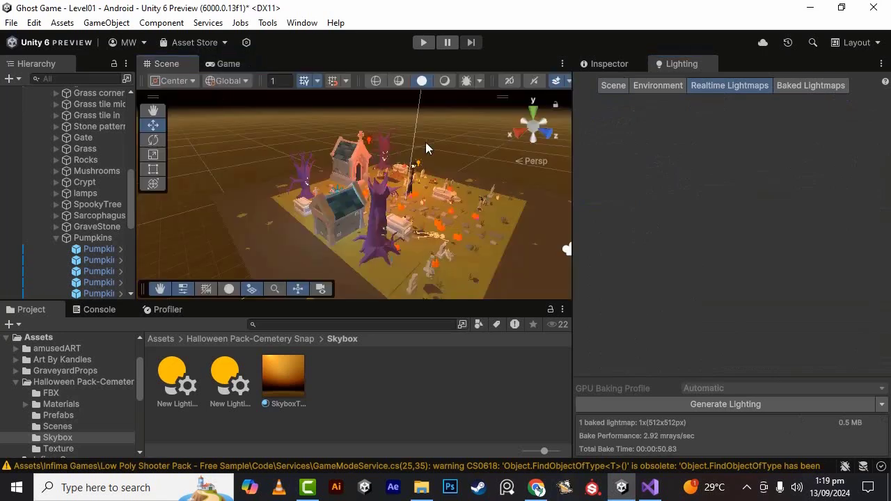
pyautogui.scroll(7, 486, 230)
pyautogui.keyDown('alt'); pyautogui.moveTo(503, 236); pyautogui.dragTo(350, 218); pyautogui.keyUp('alt')
pyautogui.scroll(3, 396, 184)
pyautogui.keyDown('alt'); pyautogui.moveTo(397, 186); pyautogui.dragTo(314, 222); pyautogui.keyUp('alt')
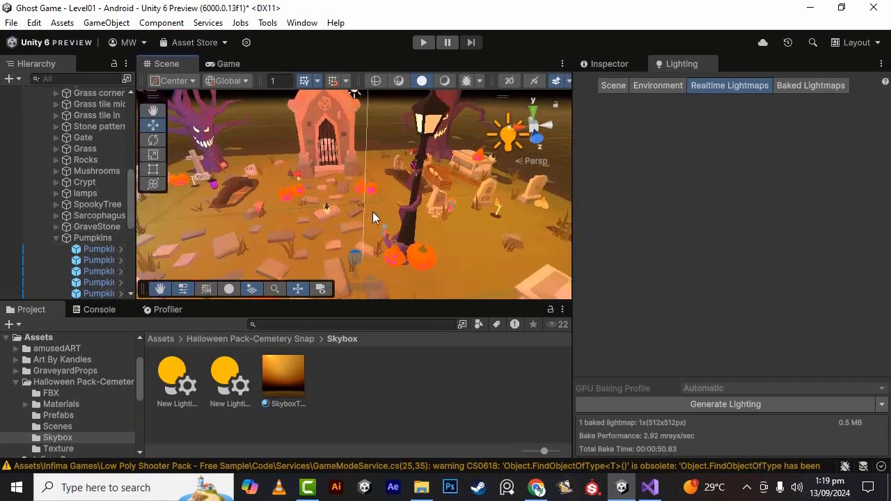
pyautogui.scroll(-3, 376, 219)
pyautogui.scroll(-3, 376, 215)
pyautogui.keyDown('alt'); pyautogui.moveTo(405, 230); pyautogui.dragTo(370, 207); pyautogui.keyUp('alt')
pyautogui.click(230, 64)
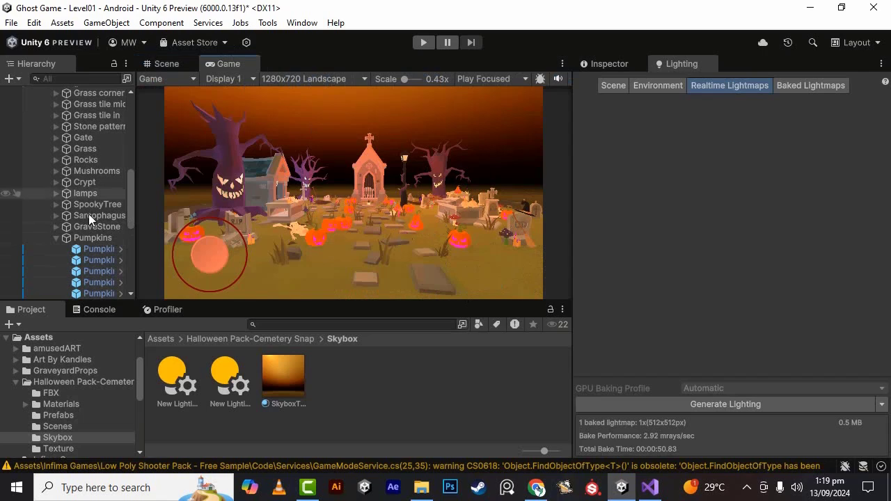
# Step: Collapse the Pumpkins group, widen the Hierarchy and deactivate the Directional Light
pyautogui.click(55, 238)
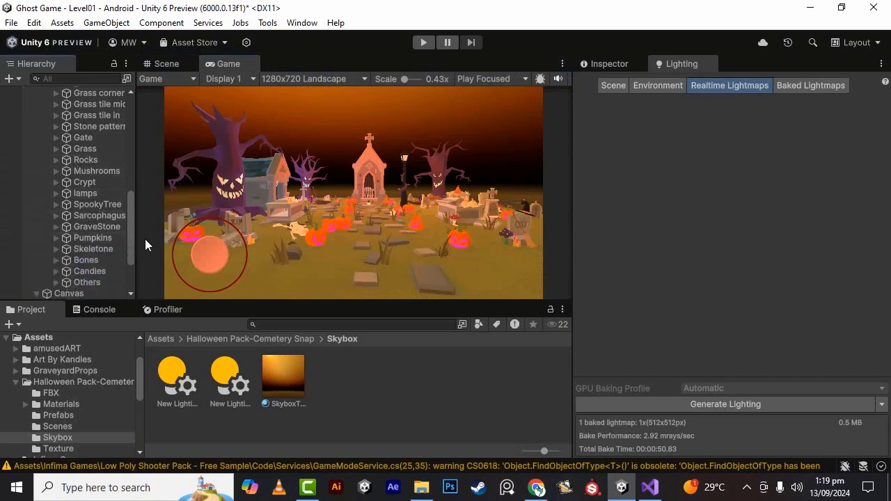
pyautogui.moveTo(137, 228); pyautogui.dragTo(220, 230)
pyautogui.scroll(-3, 134, 237)
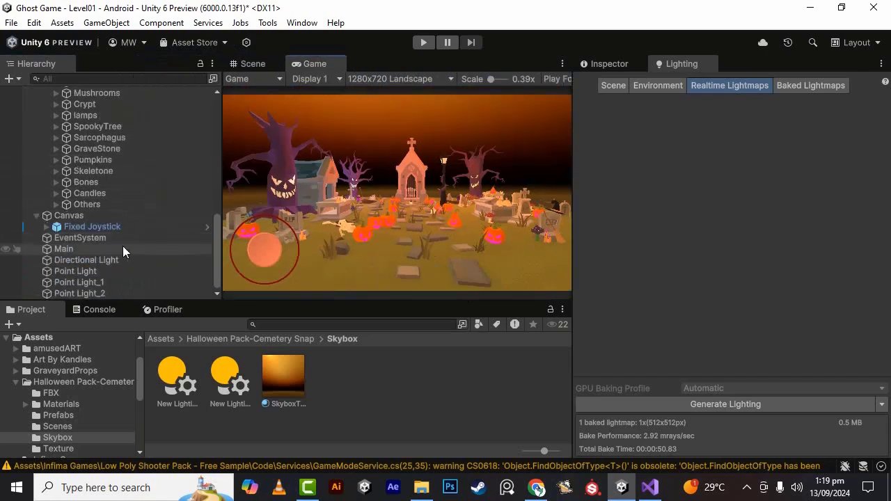
pyautogui.click(118, 262)
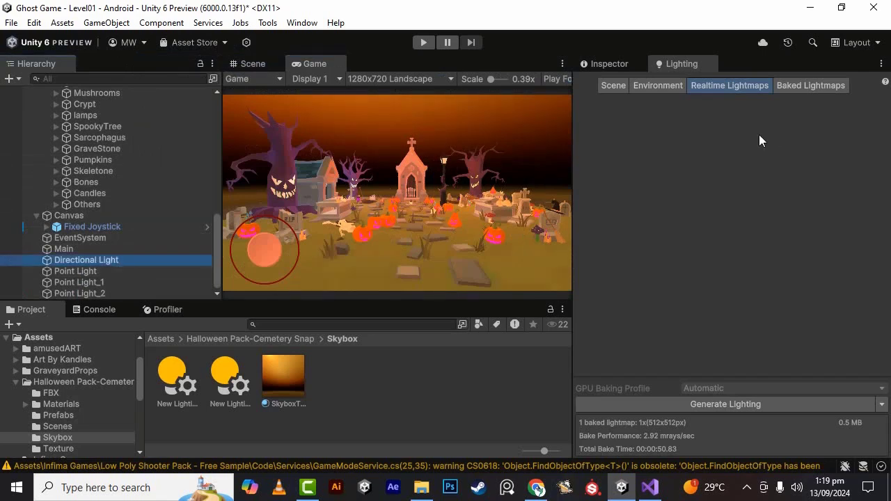
pyautogui.click(608, 64)
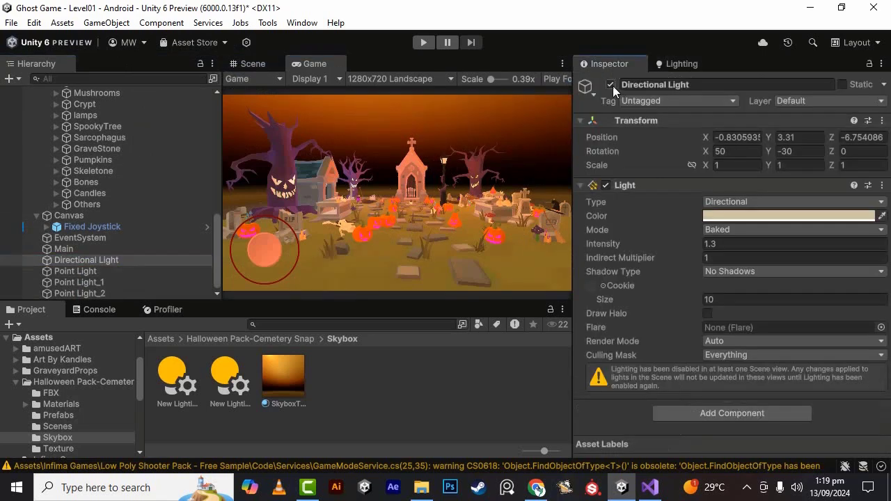
pyautogui.click(611, 84)
# Step: Delete Point Light, Point Light_1 and Point Light_2 from the level
pyautogui.click(123, 270)
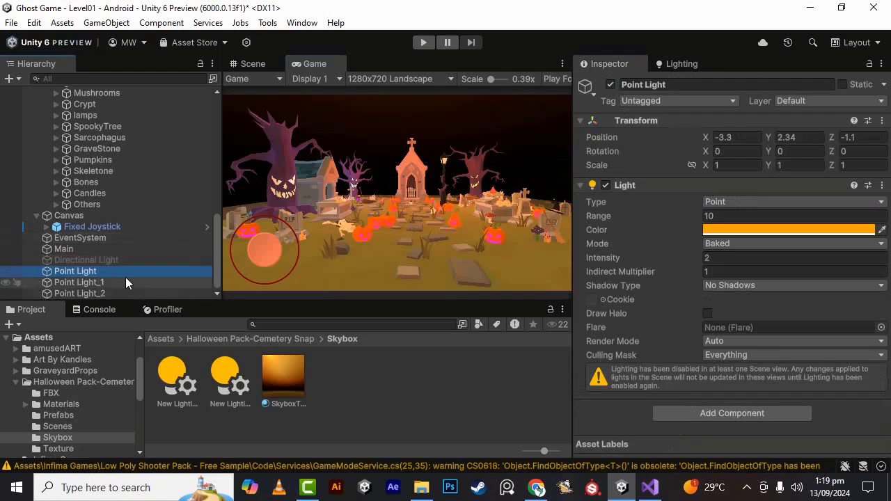
pyautogui.keyDown('shift'); pyautogui.click(119, 291); pyautogui.keyUp('shift')
pyautogui.press('Delete')
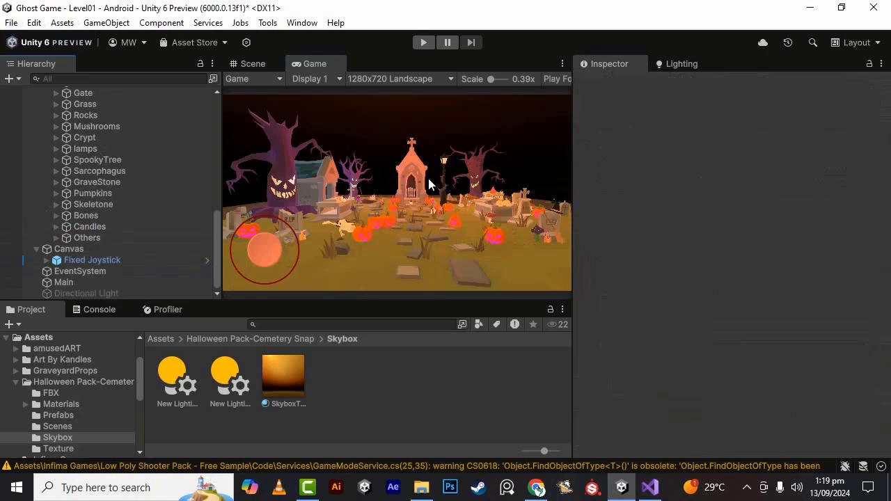
# Step: Show the Lighting settings and view the additional generation options, including Clear Baked Data, without applying any
pyautogui.click(671, 65)
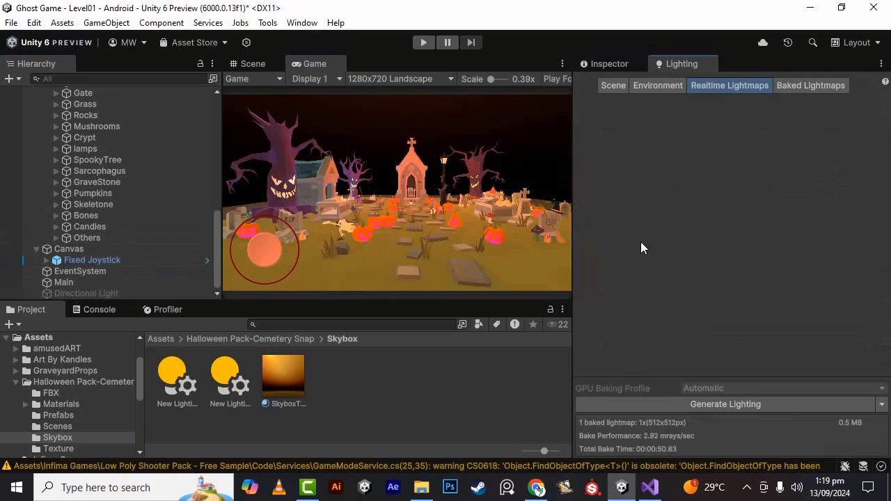
pyautogui.click(881, 404)
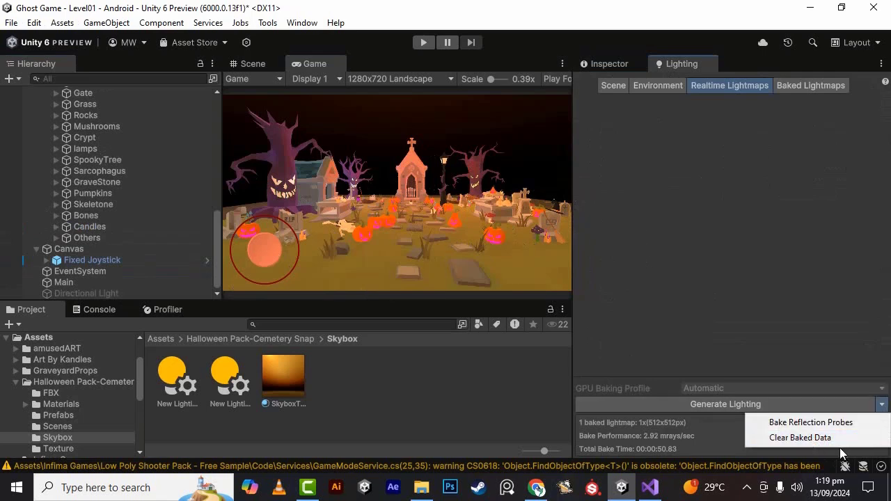
pyautogui.click(438, 376)
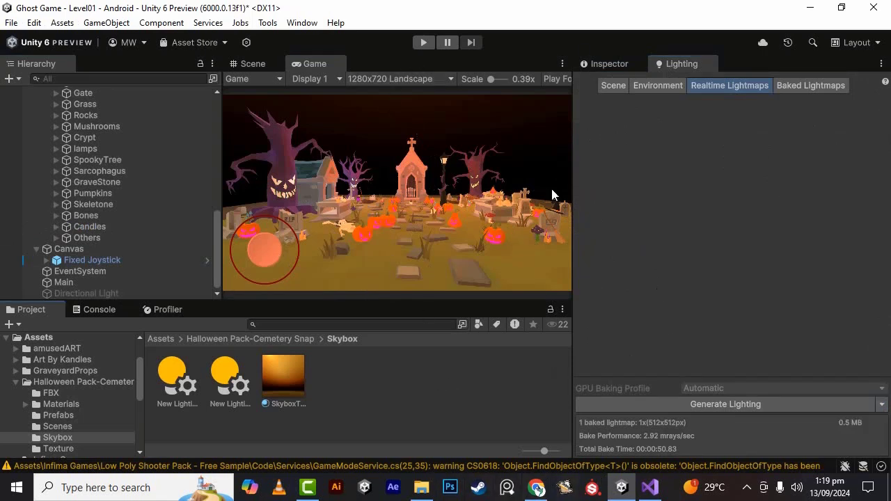
# Step: Widen the view area, narrow the Hierarchy and examine the graveyard's baked lighting in the Scene and Game views
pyautogui.moveTo(570, 192); pyautogui.dragTo(685, 202)
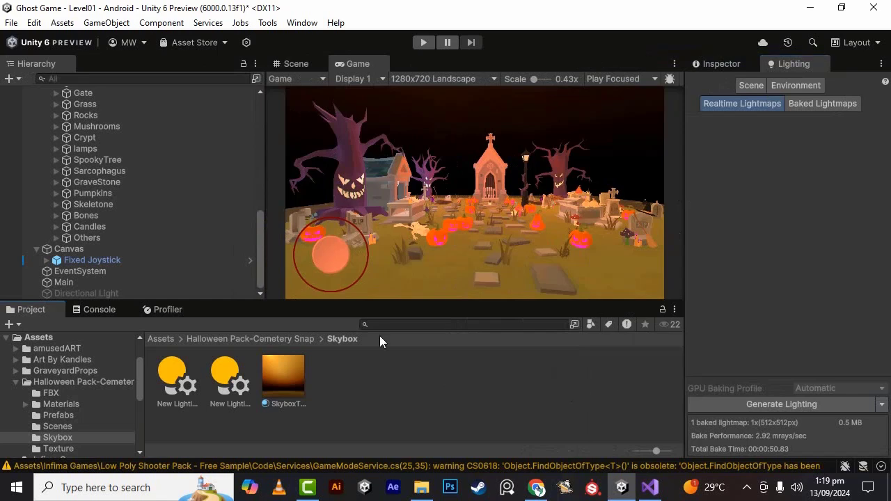
pyautogui.moveTo(264, 233); pyautogui.dragTo(227, 233)
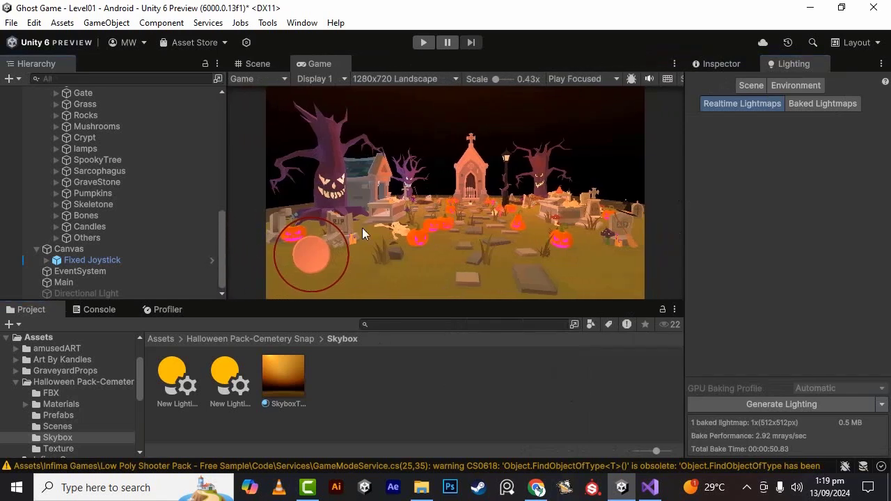
pyautogui.click(265, 63)
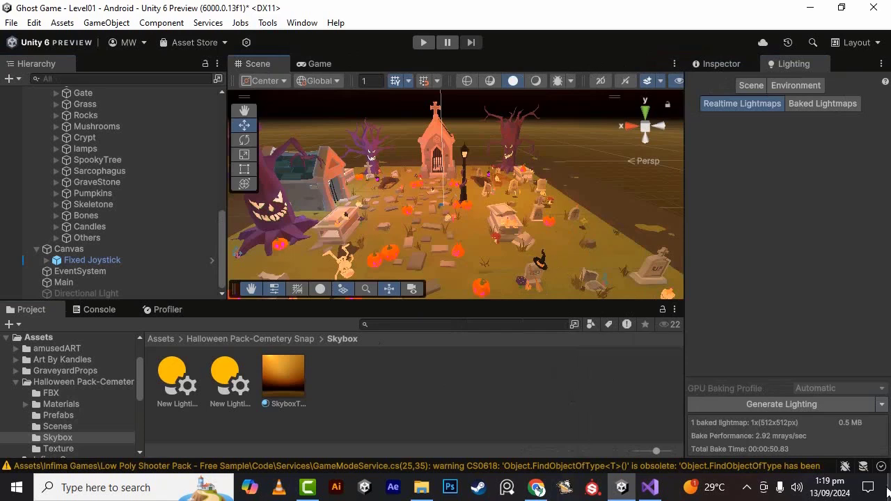
pyautogui.moveTo(817, 497)
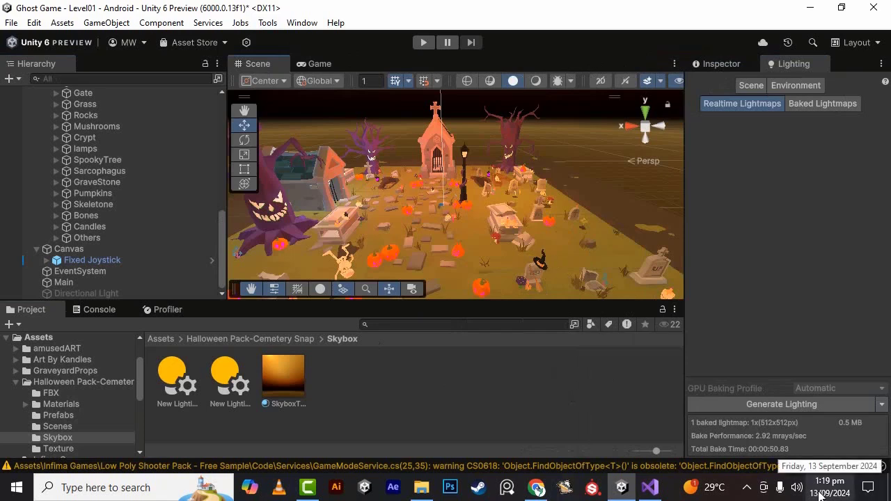
pyautogui.scroll(-3, 480, 208)
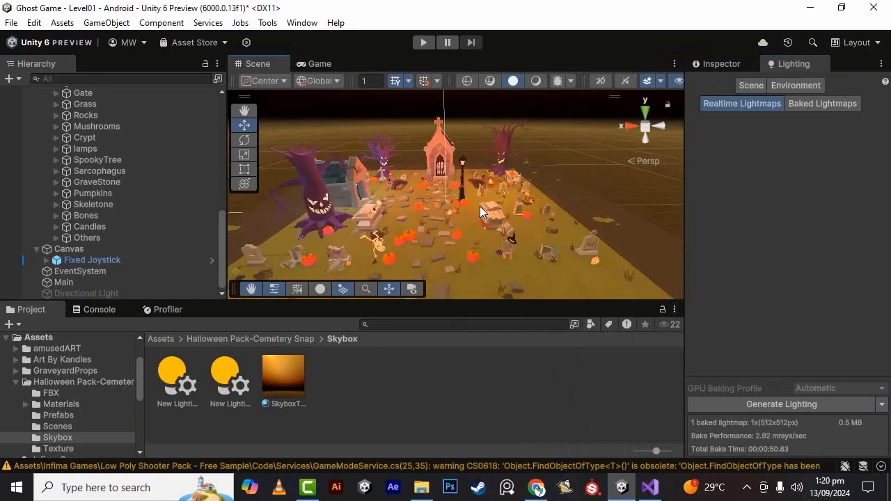
pyautogui.scroll(3, 480, 207)
pyautogui.moveTo(540, 249)
pyautogui.keyDown('alt'); pyautogui.mouseDown()
pyautogui.moveTo(348, 197)
pyautogui.moveTo(389, 270)
pyautogui.moveTo(615, 291)
pyautogui.moveTo(536, 250)
pyautogui.mouseUp(); pyautogui.keyUp('alt')
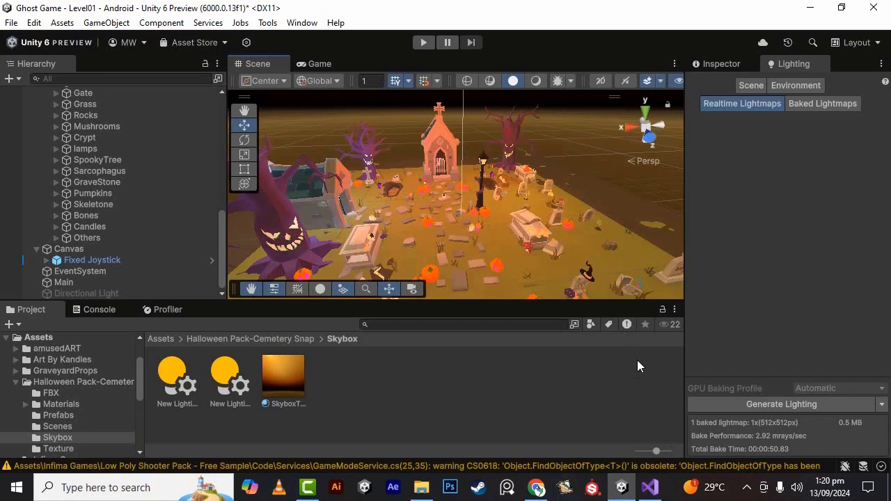
pyautogui.click(332, 65)
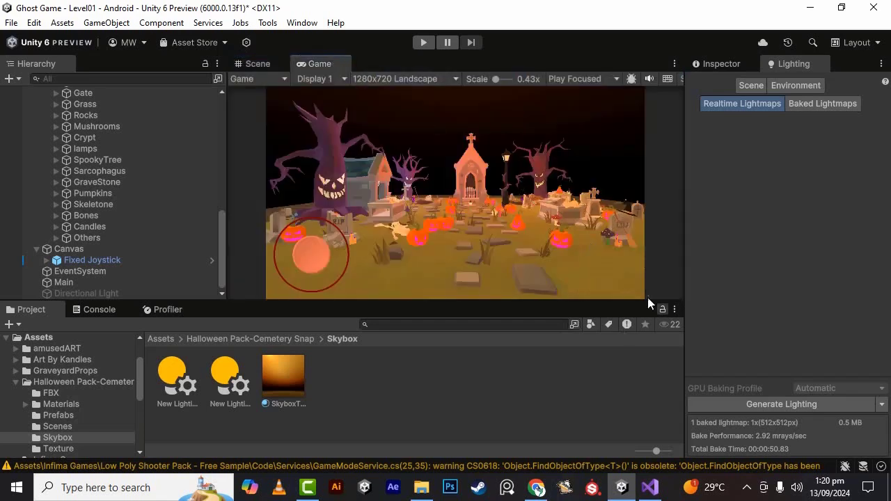